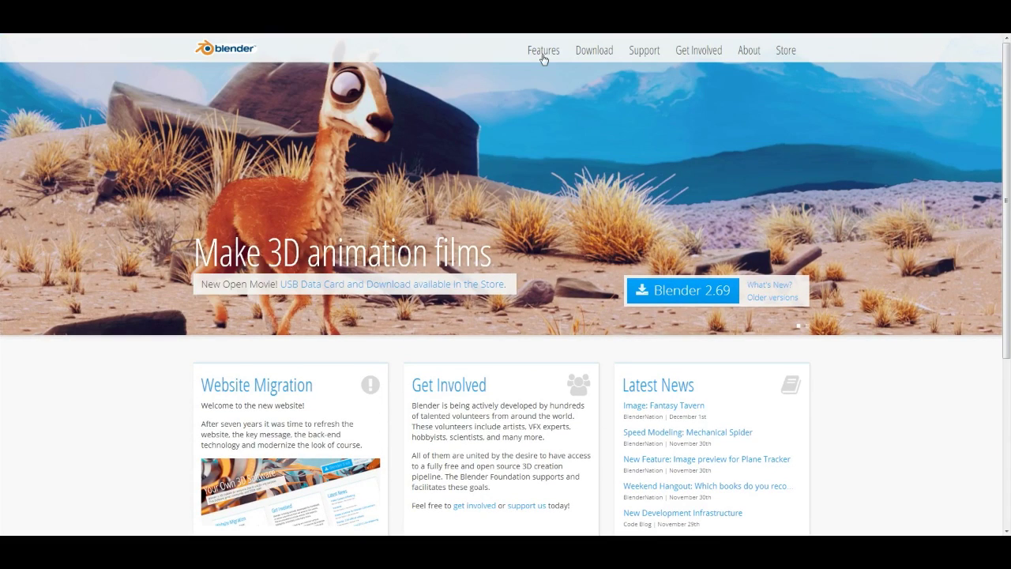
Open the Blender Features page and scroll down to Realistic Materials.
{"action": "left_click", "coordinate": [544, 50]}
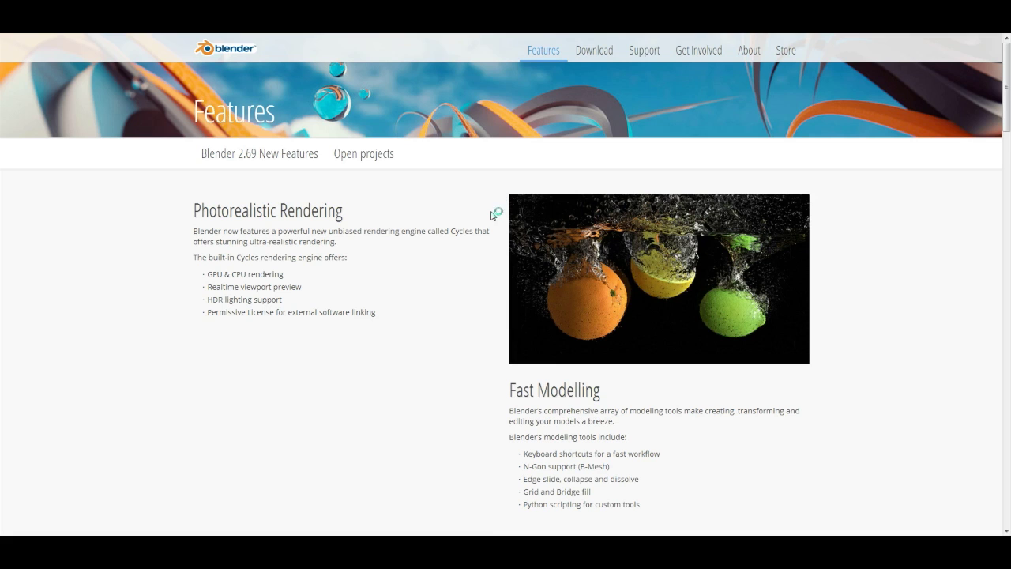
{"action": "scroll", "coordinate": [491, 218], "scroll_direction": "down", "scroll_amount": 1}
{"action": "scroll", "coordinate": [491, 218], "scroll_direction": "down", "scroll_amount": 2}
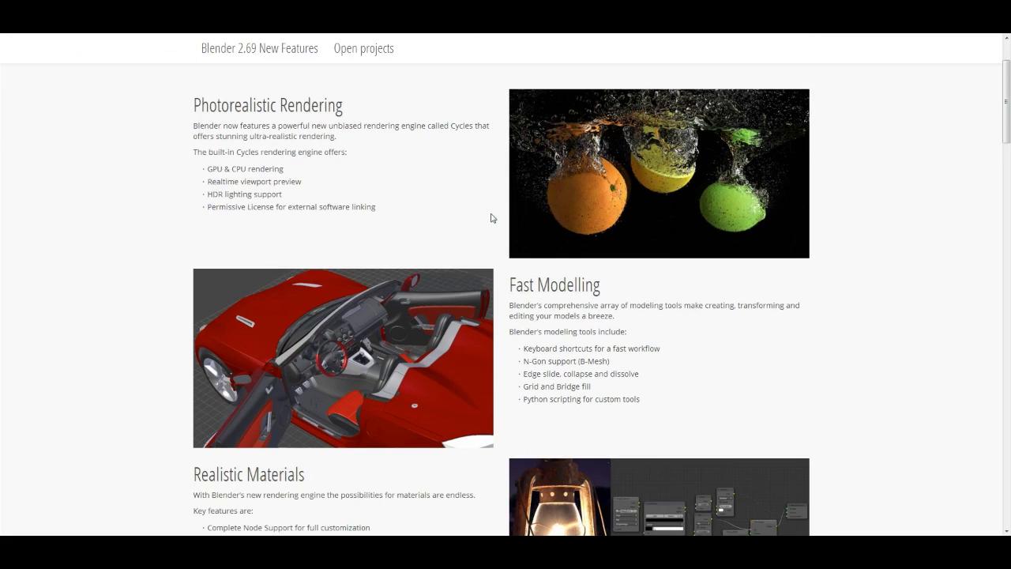
{"action": "scroll", "coordinate": [491, 218], "scroll_direction": "down", "scroll_amount": 1}
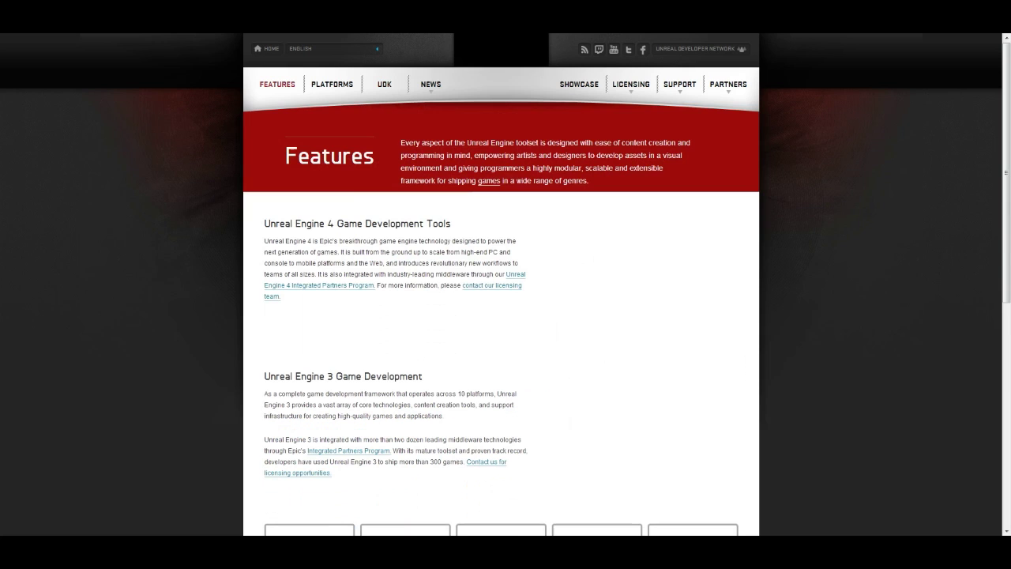
Scroll the Unreal Engine Features page down to the Animation, Kismet and Cinematics tiles.
{"action": "scroll", "coordinate": [505, 284], "scroll_direction": "down", "scroll_amount": 3}
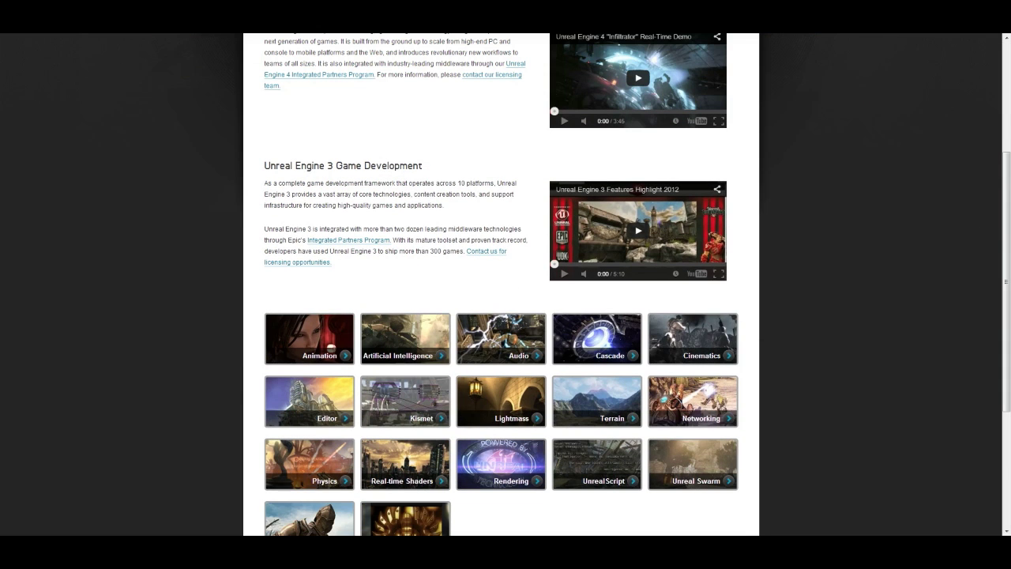
{"action": "scroll", "coordinate": [405, 265], "scroll_direction": "down", "scroll_amount": 3}
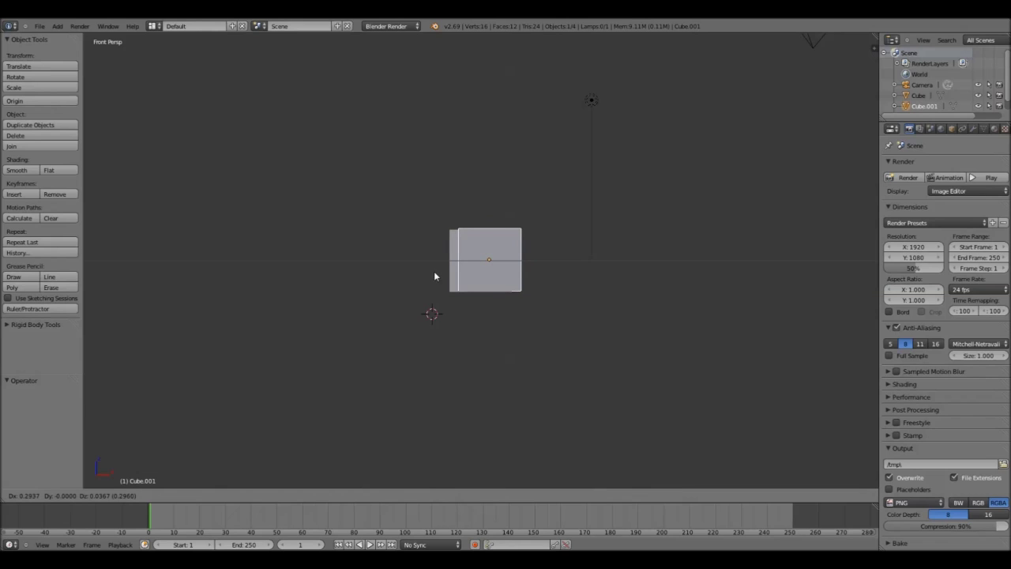
Place the duplicated cube 5 units along X from the first.
{"action": "key", "text": "x"}
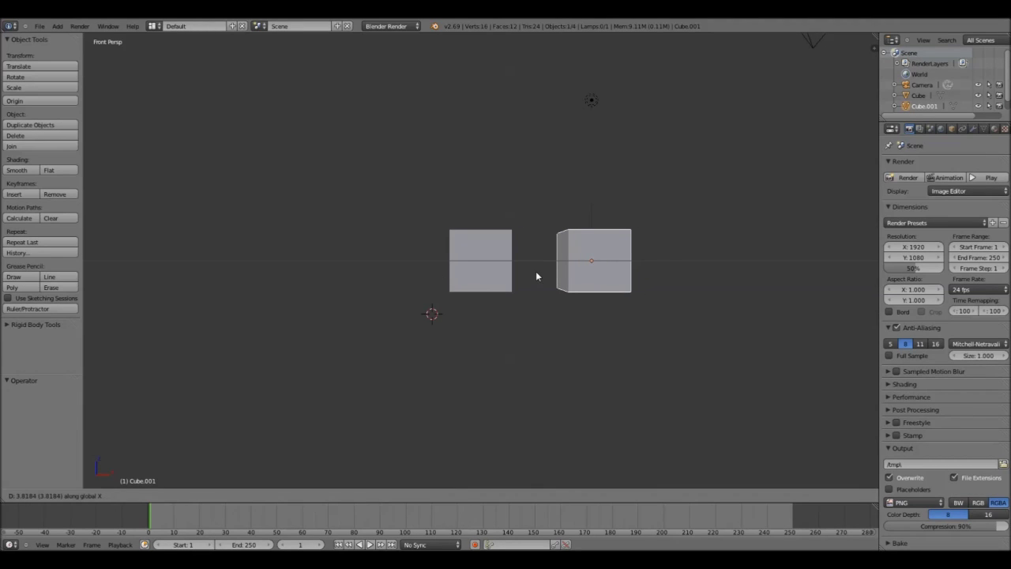
{"action": "type", "text": "5"}
{"action": "key", "text": "Return"}
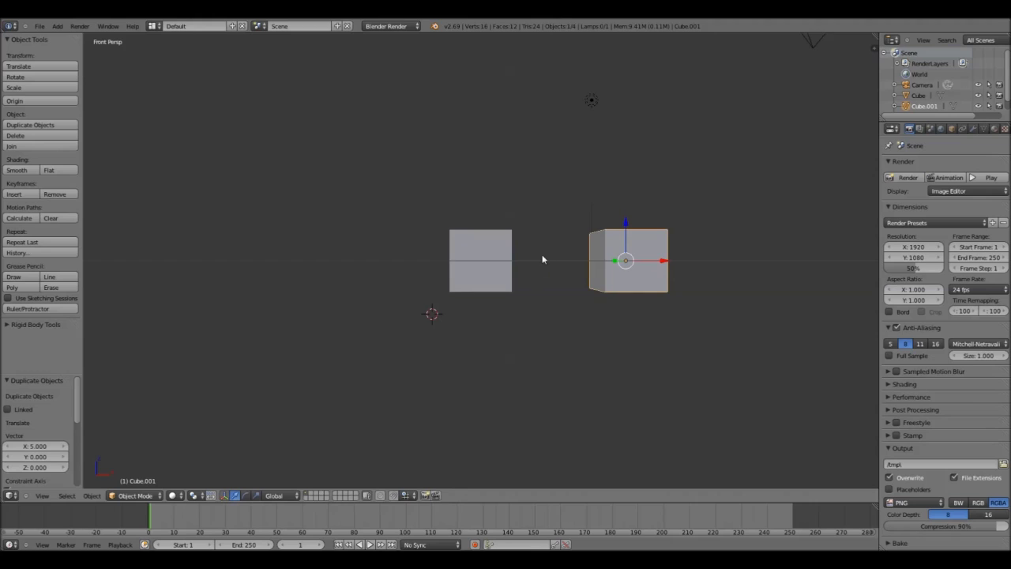
Add a single-bone armature between the cubes in front ortho view, rotated 90° about Y.
{"action": "key", "text": "KP_5"}
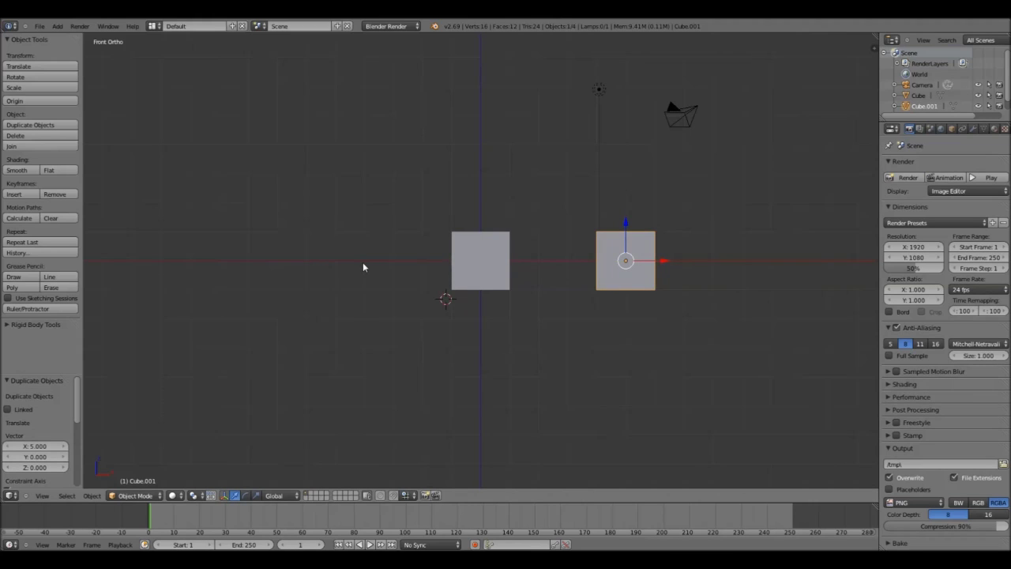
{"action": "left_click", "coordinate": [541, 256]}
{"action": "key", "text": "shift+a"}
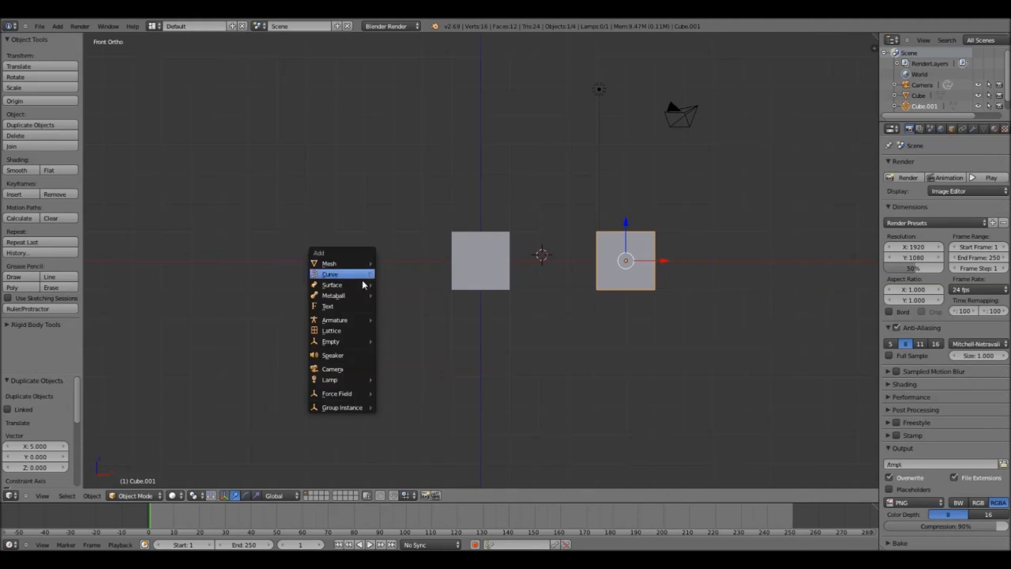
{"action": "mouse_move", "coordinate": [364, 319]}
{"action": "left_click", "coordinate": [403, 319]}
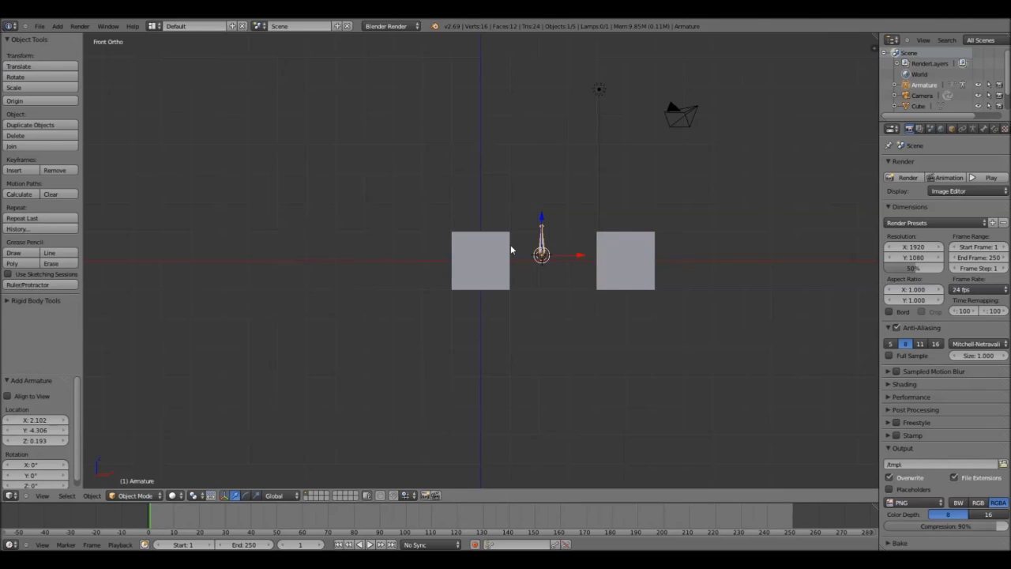
{"action": "key", "text": "r"}
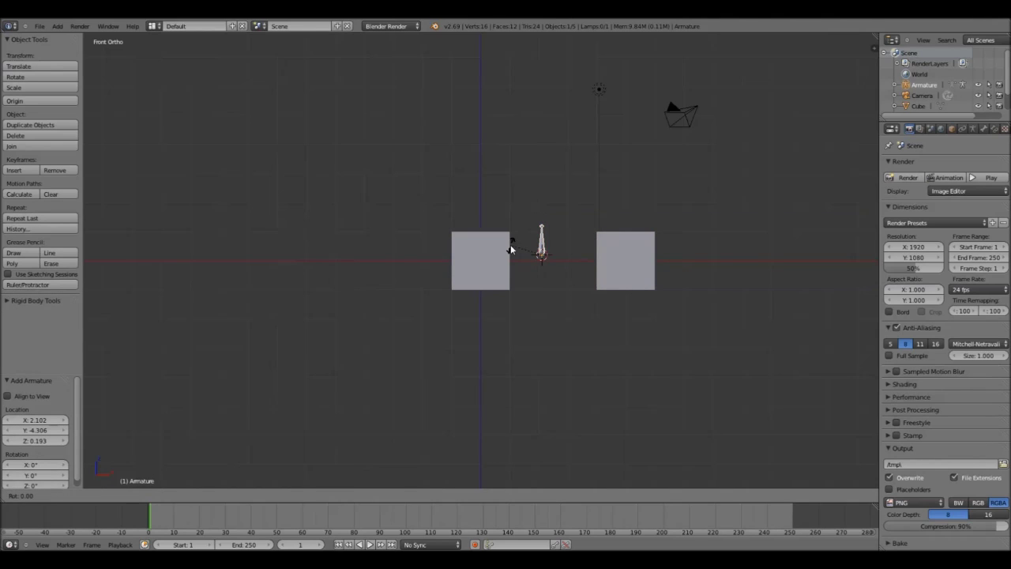
{"action": "type", "text": "y"}
{"action": "type", "text": "90"}
{"action": "key", "text": "Return"}
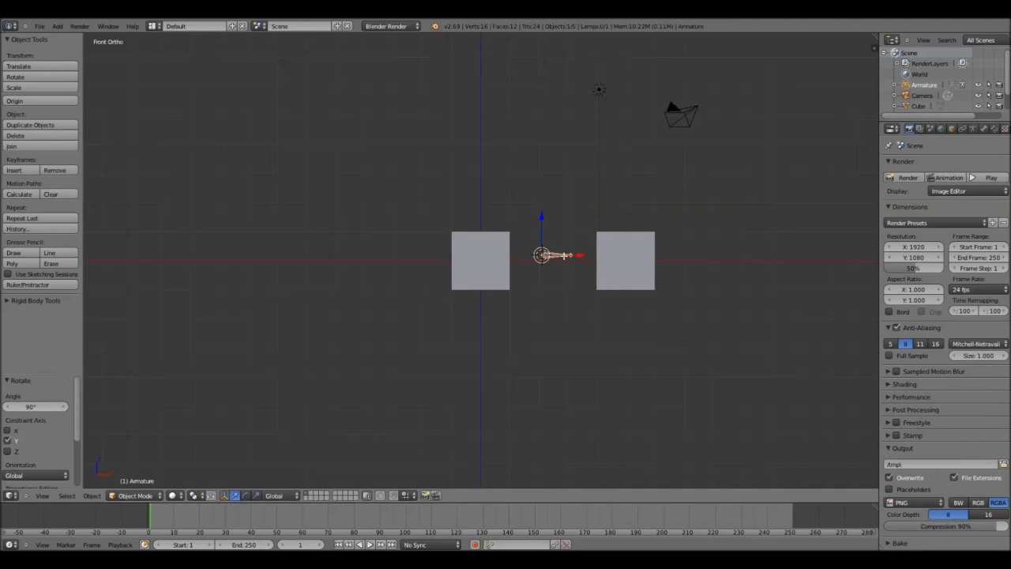
Extrude a second armature bone along X toward the right cube.
{"action": "key", "text": "Tab"}
{"action": "key", "text": "e"}
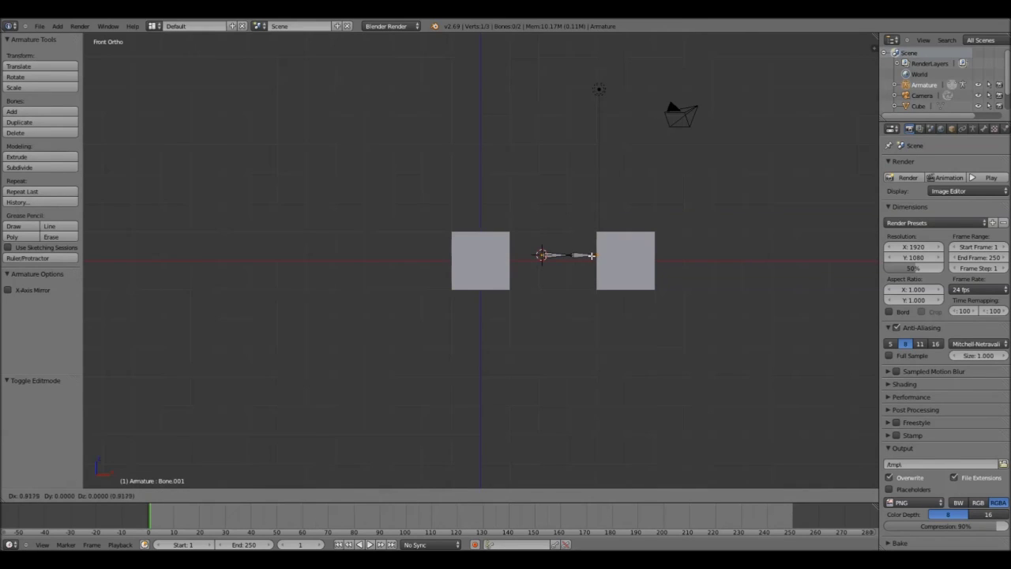
{"action": "key", "text": "x"}
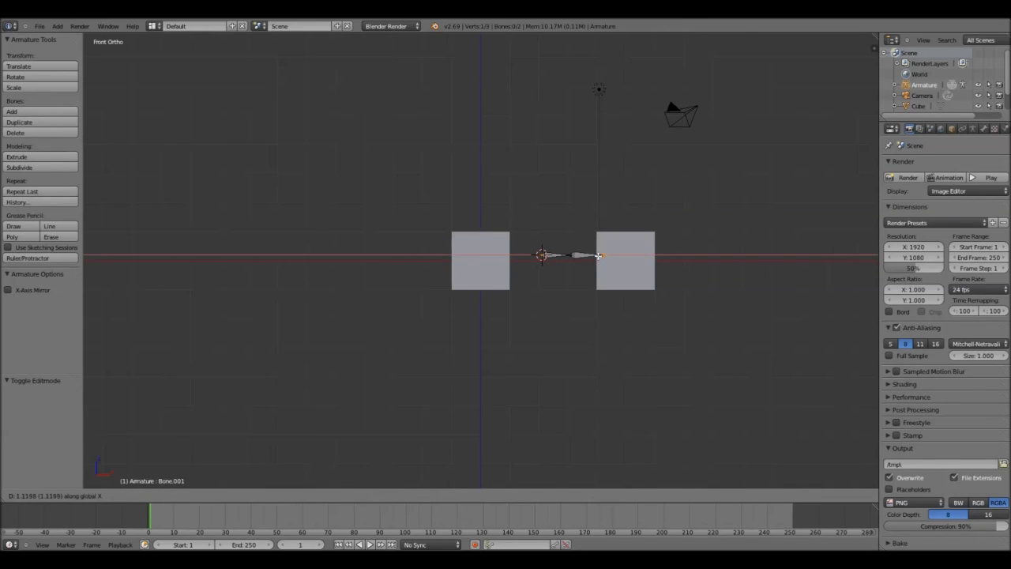
{"action": "left_click", "coordinate": [612, 255]}
{"action": "right_click", "coordinate": [565, 255]}
{"action": "key", "text": "Tab"}
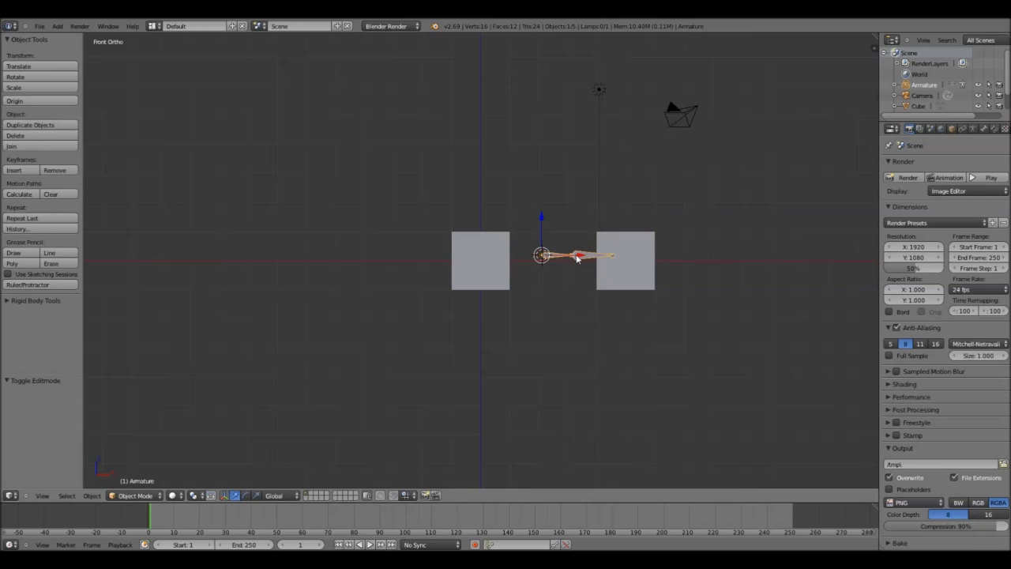
Shift the armature left along X and slide Cube.001 2.111 units closer.
{"action": "key", "text": "g"}
{"action": "key", "text": "x"}
{"action": "left_click", "coordinate": [530, 258]}
{"action": "right_click", "coordinate": [607, 262]}
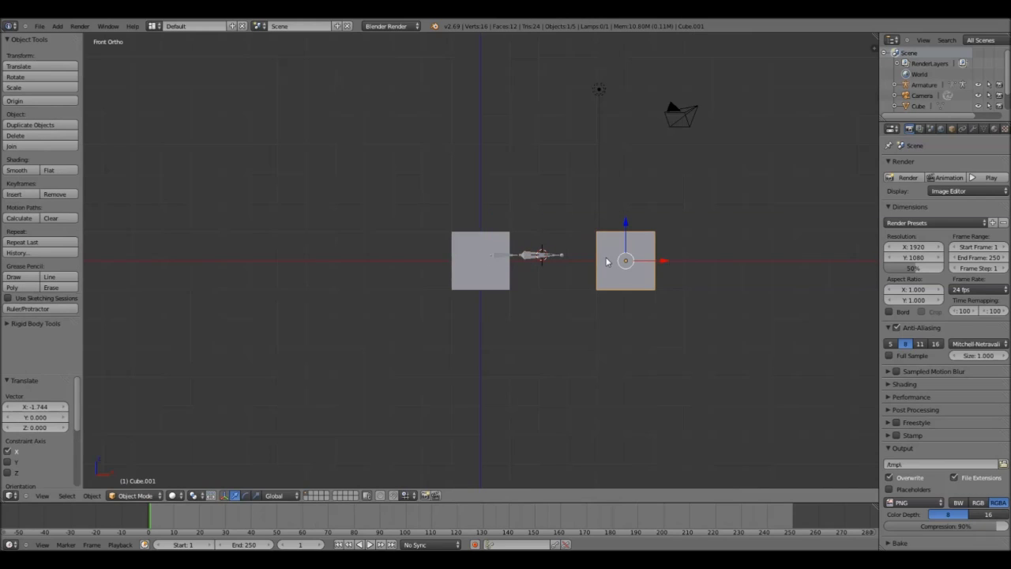
{"action": "key", "text": "g"}
{"action": "key", "text": "x"}
{"action": "left_click", "coordinate": [606, 262]}
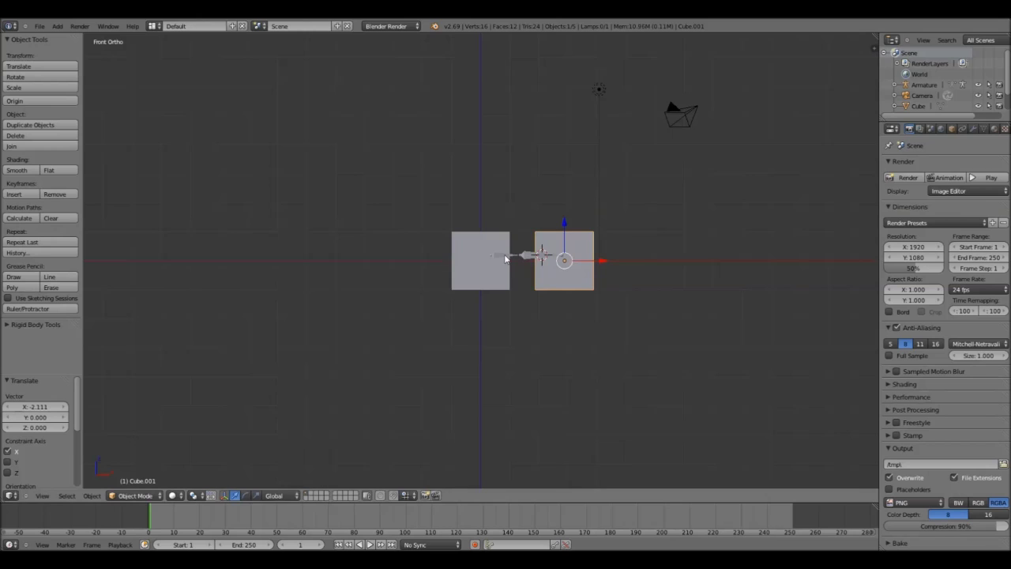
{"action": "right_click", "coordinate": [506, 258]}
{"action": "key", "text": "KP_7"}
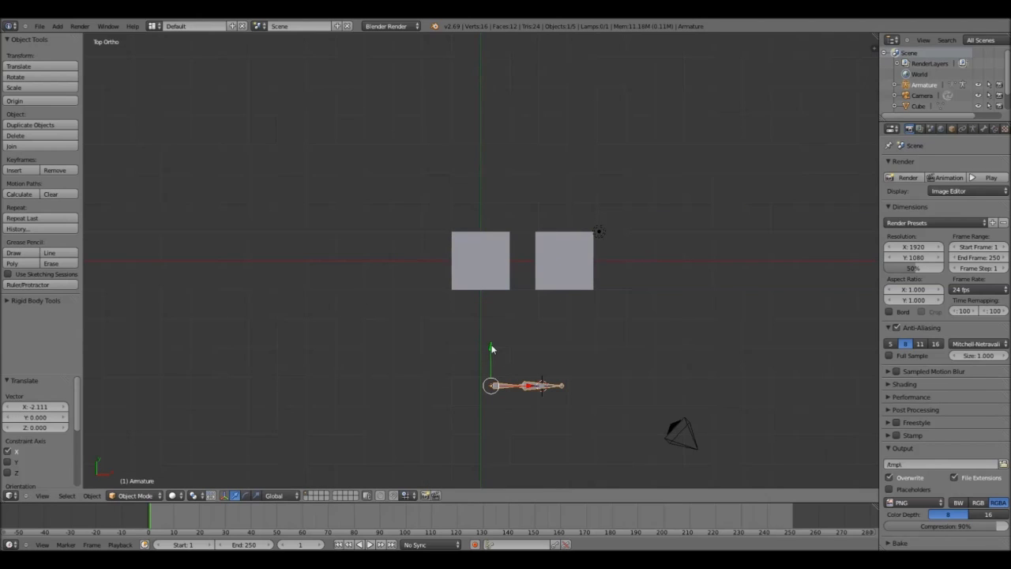
Move the armature 4.314 units along Y to sit inside the two cubes.
{"action": "key", "text": "g"}
{"action": "key", "text": "y"}
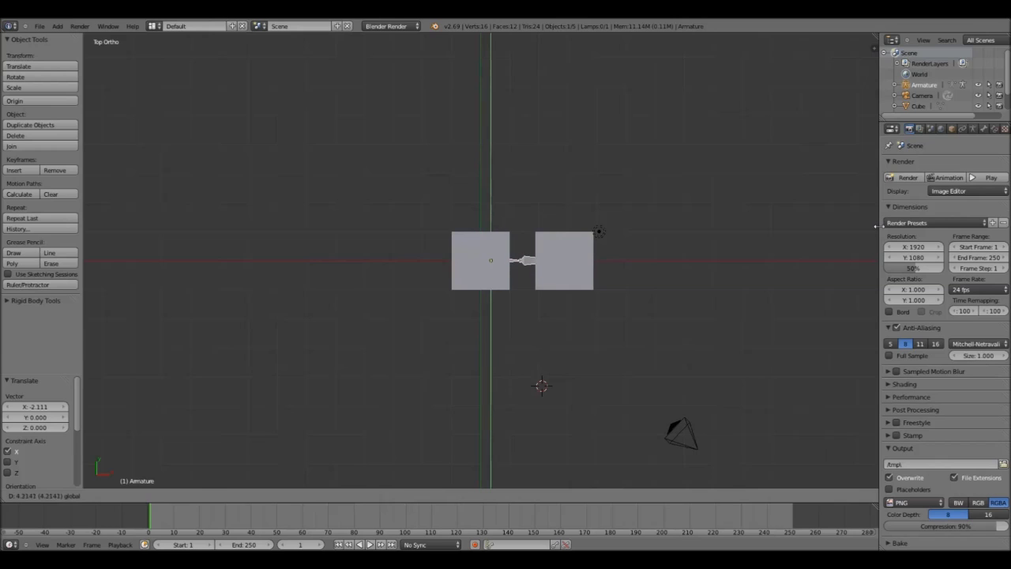
{"action": "left_click", "coordinate": [875, 227]}
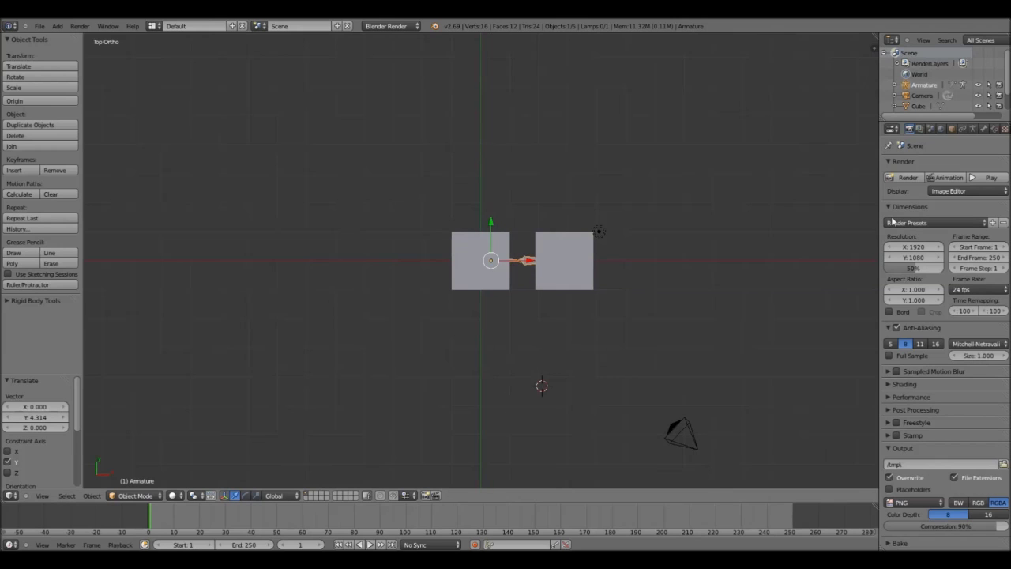
Turn on X-Ray display in the armature's data settings so bones show through.
{"action": "left_click", "coordinate": [972, 128]}
{"action": "left_click", "coordinate": [957, 315]}
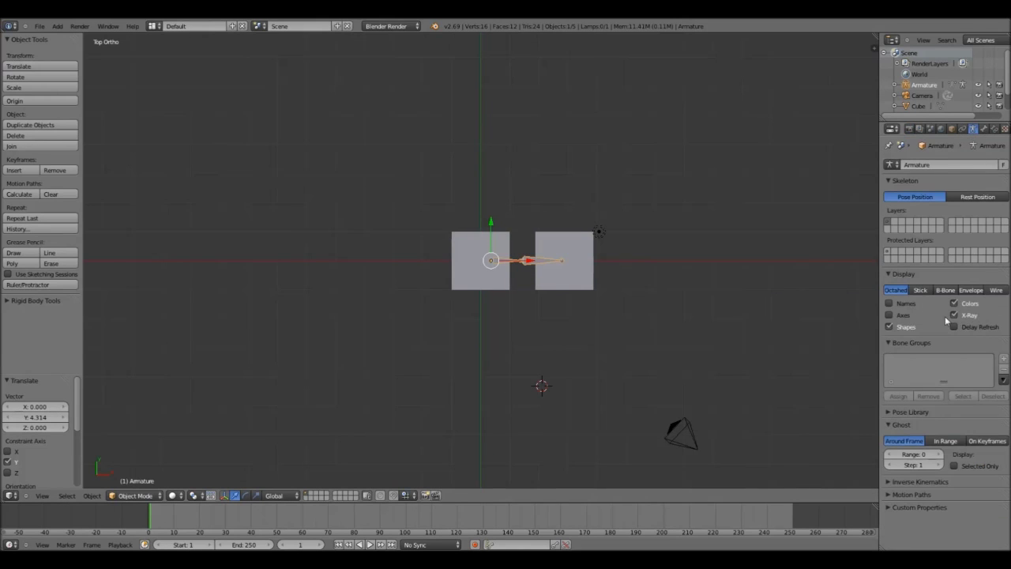
{"action": "right_click", "coordinate": [485, 277]}
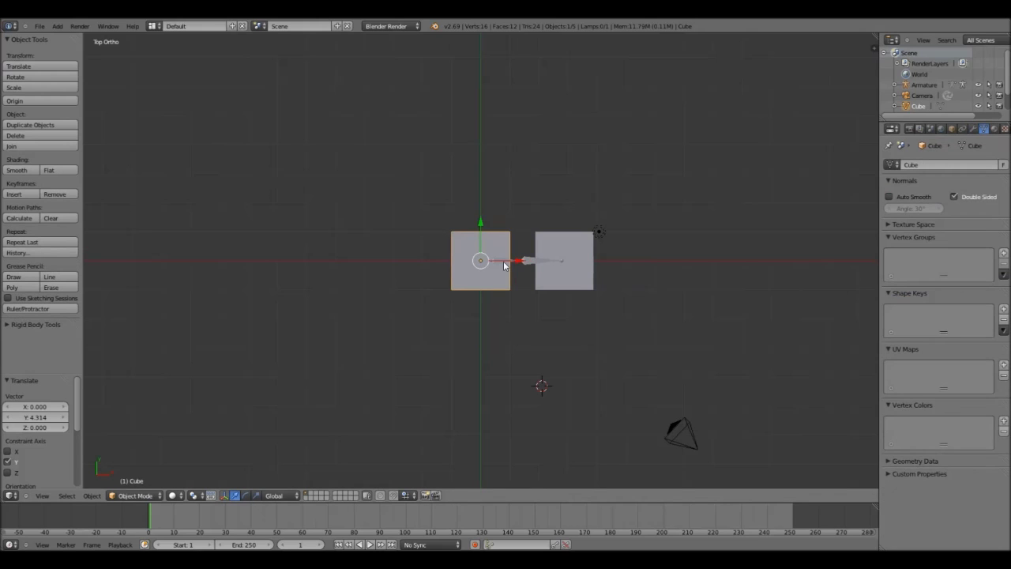
{"action": "right_click", "coordinate": [514, 263]}
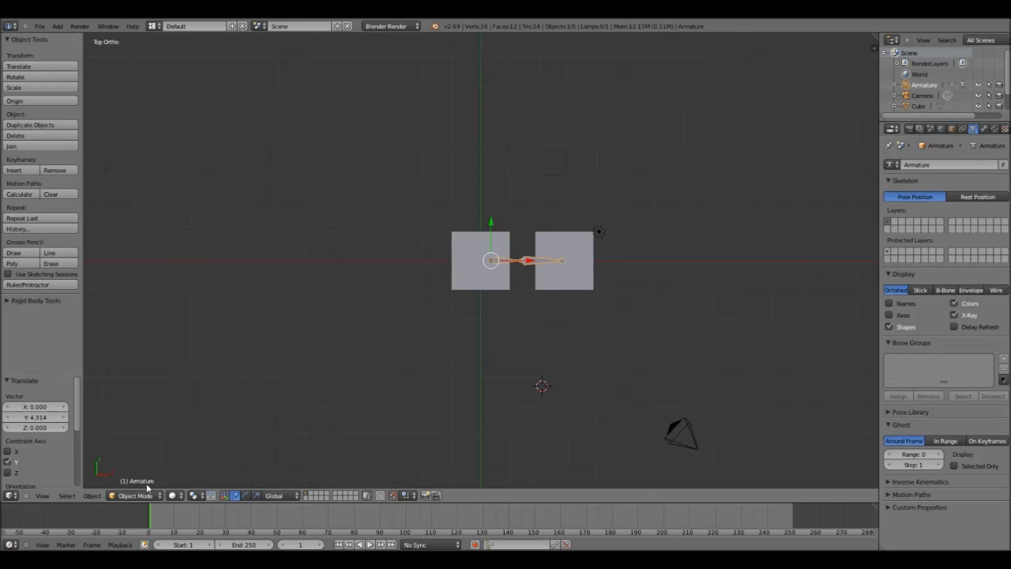
In Pose Mode, bone-parent the left cube to Bone.
{"action": "key", "text": "ctrl+Tab"}
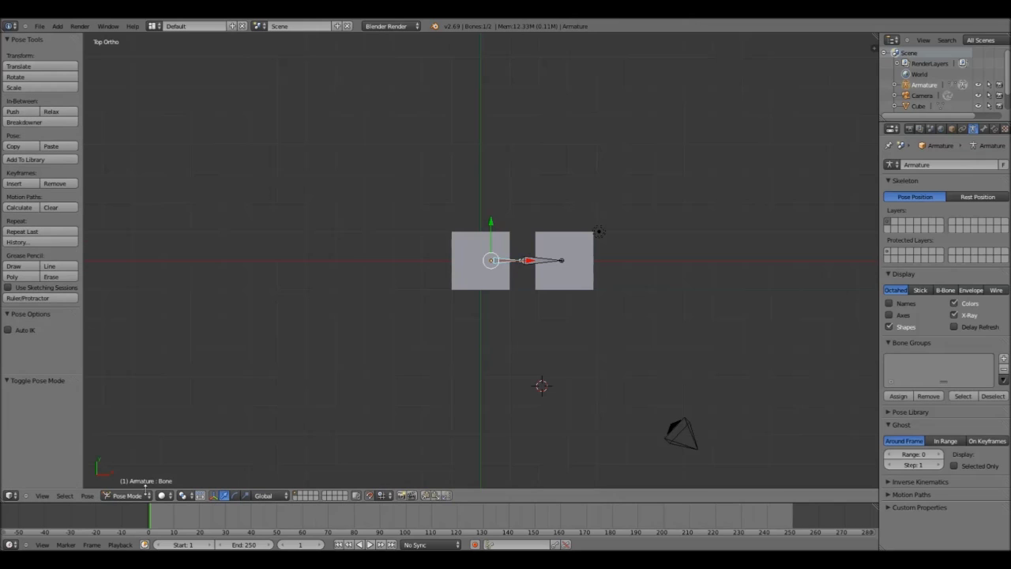
{"action": "right_click", "coordinate": [497, 263]}
{"action": "right_click", "coordinate": [498, 263]}
{"action": "key", "text": "ctrl+p"}
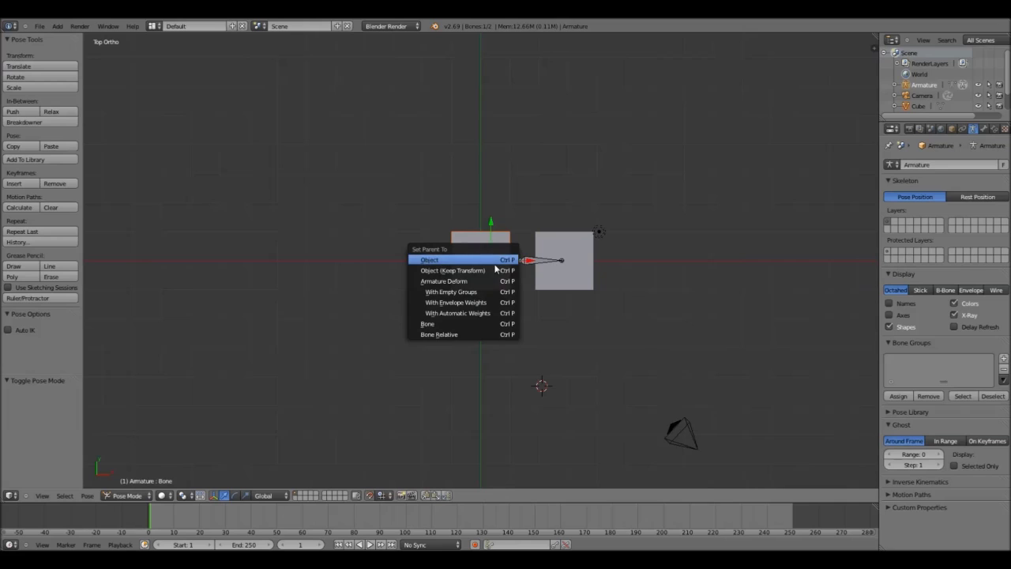
{"action": "left_click", "coordinate": [473, 334]}
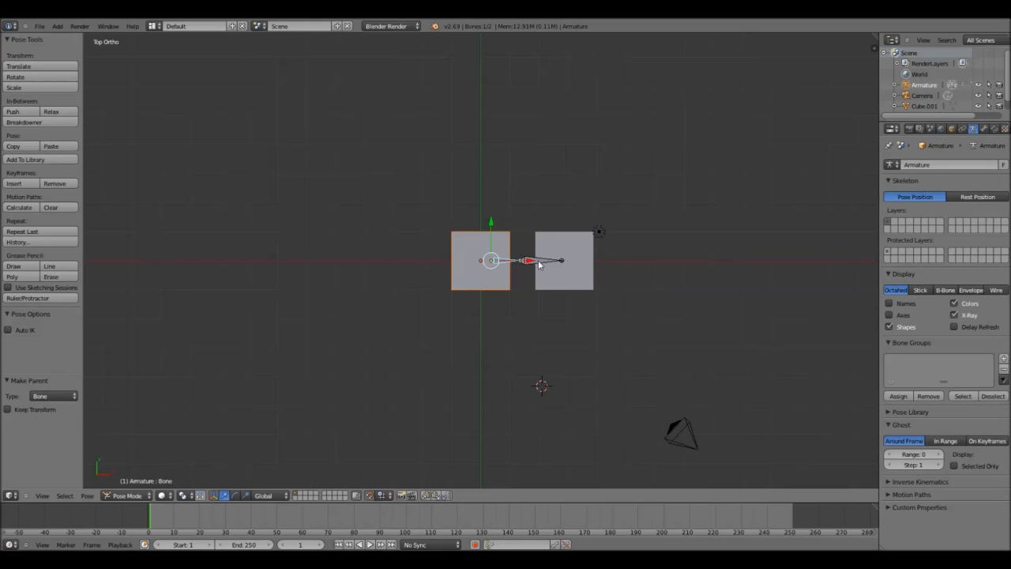
Bone-parent Cube.001 to Bone.001, then rotate Bone to test the parenting.
{"action": "right_click", "coordinate": [539, 265]}
{"action": "right_click", "coordinate": [539, 266]}
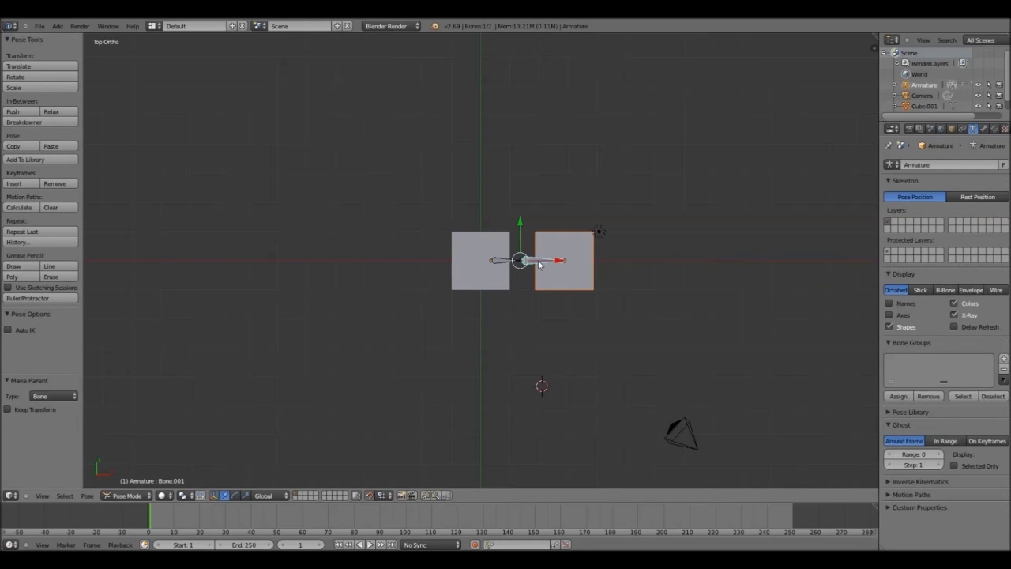
{"action": "key", "text": "ctrl+p"}
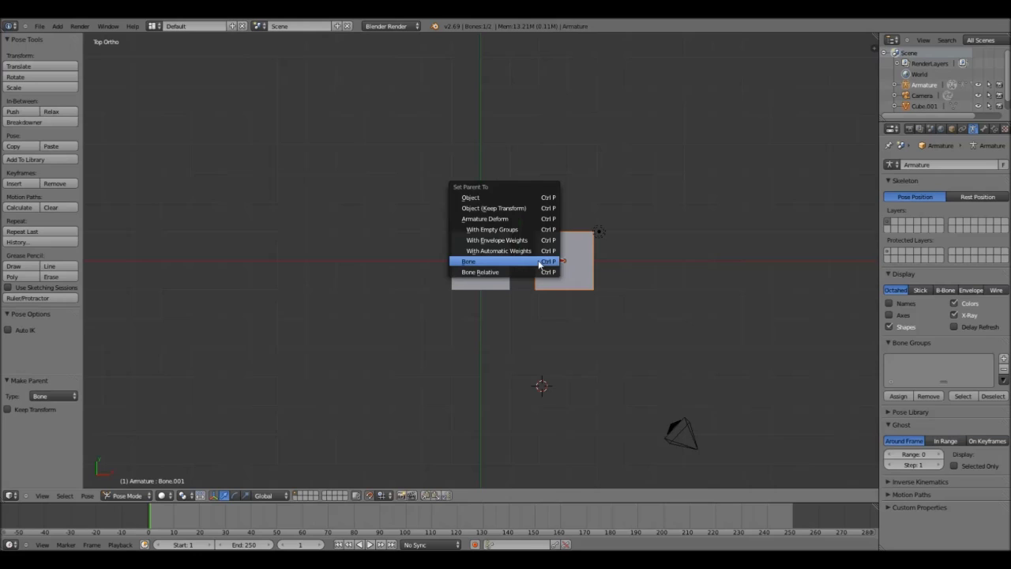
{"action": "left_click", "coordinate": [492, 263]}
{"action": "right_click", "coordinate": [491, 263]}
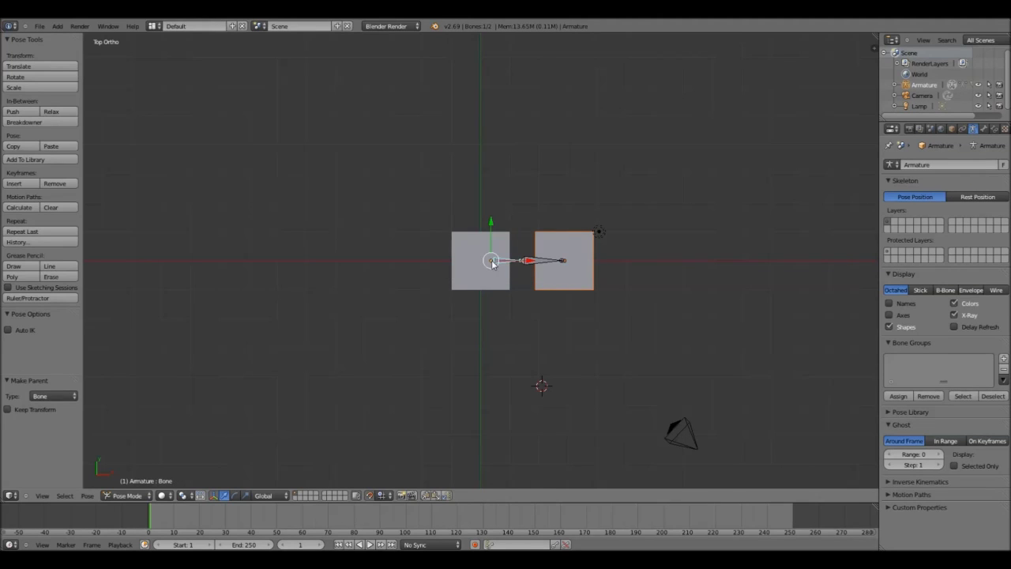
{"action": "key", "text": "r"}
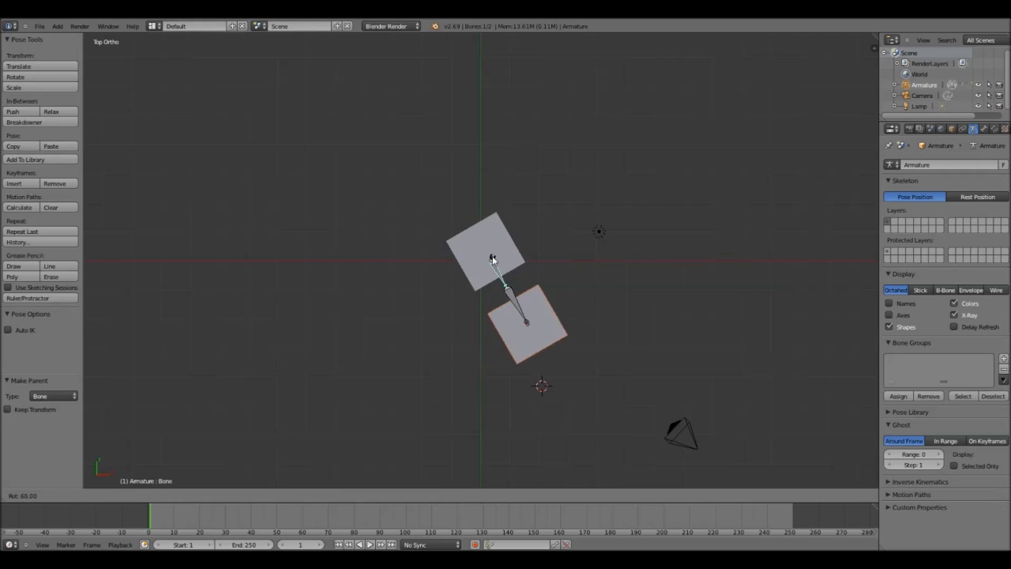
{"action": "right_click", "coordinate": [529, 261]}
{"action": "right_click", "coordinate": [529, 262]}
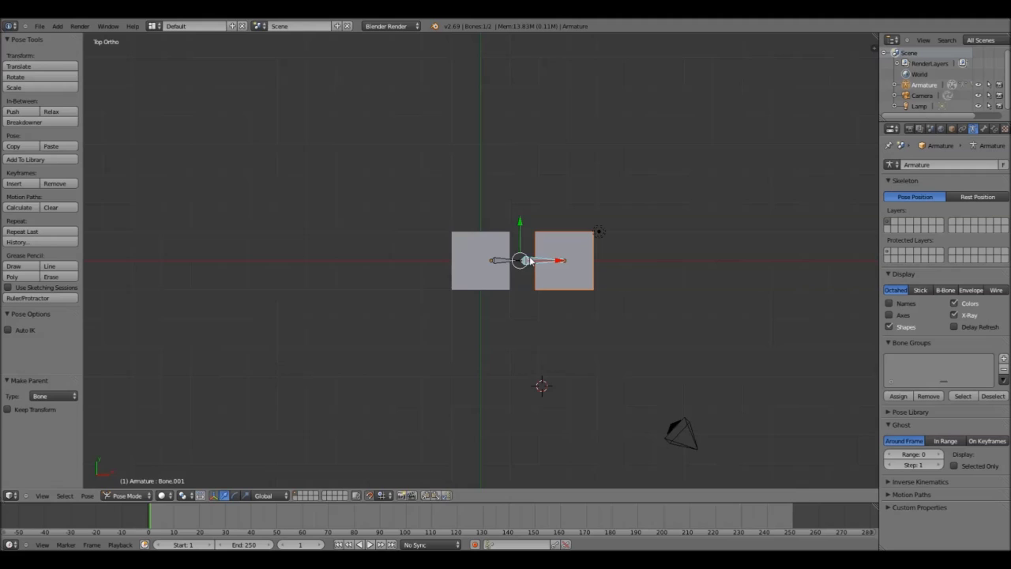
{"action": "key", "text": "r"}
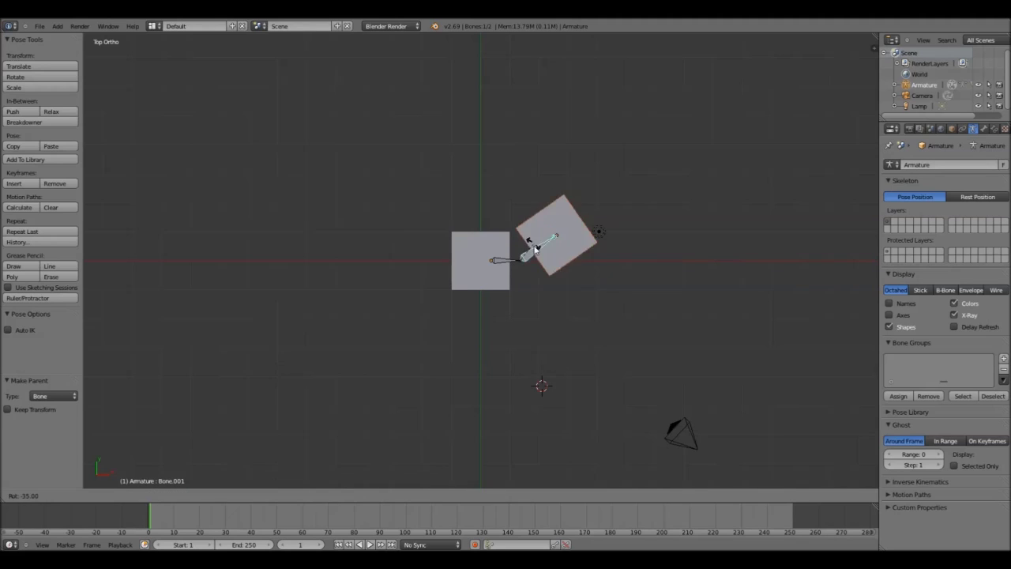
{"action": "right_click", "coordinate": [196, 495]}
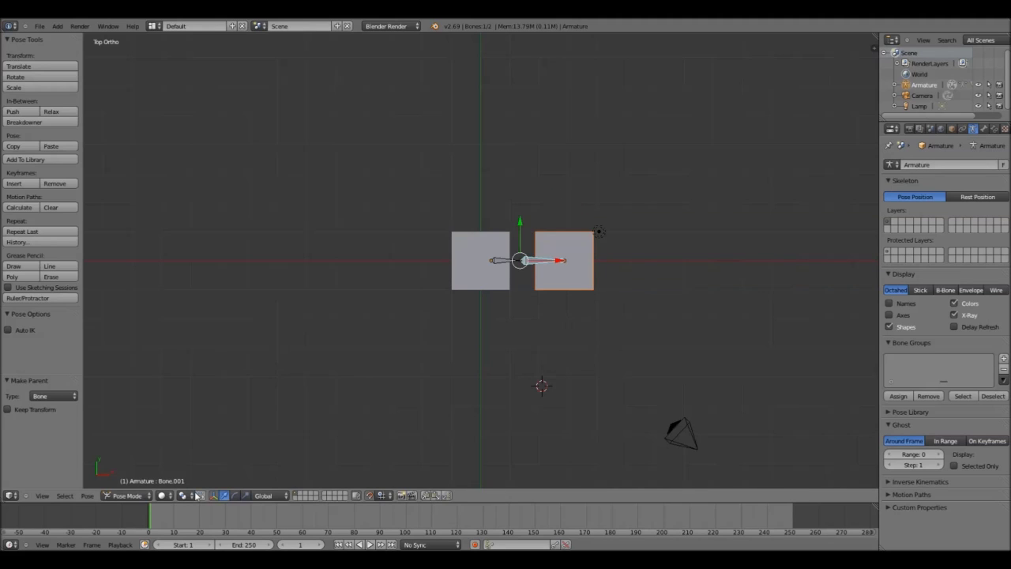
{"action": "key", "text": "bracketleft"}
Key bone rotation at frame 1, then pose the first bone at -50° and key frame 10.
{"action": "key", "text": "i"}
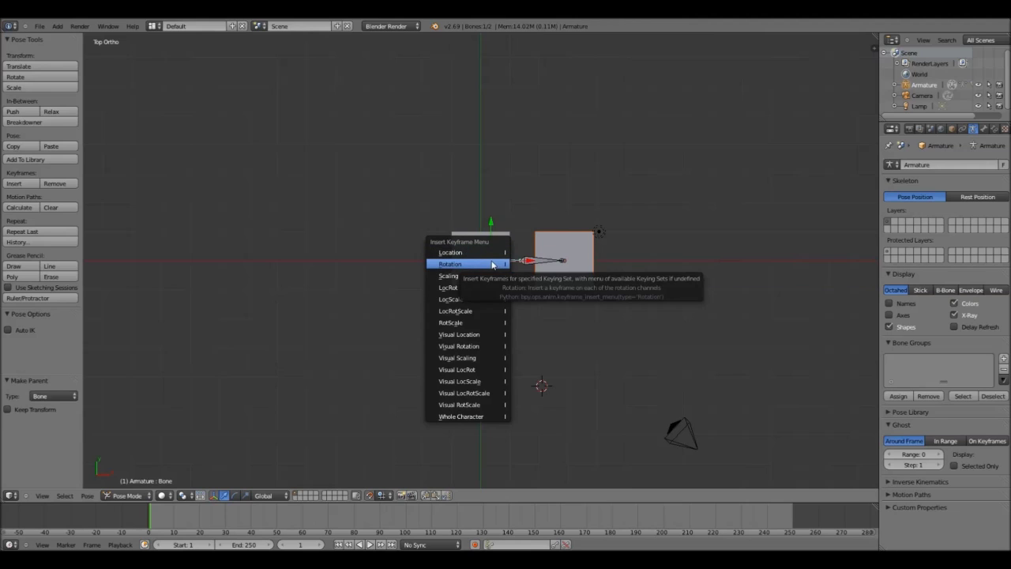
{"action": "left_click", "coordinate": [492, 264]}
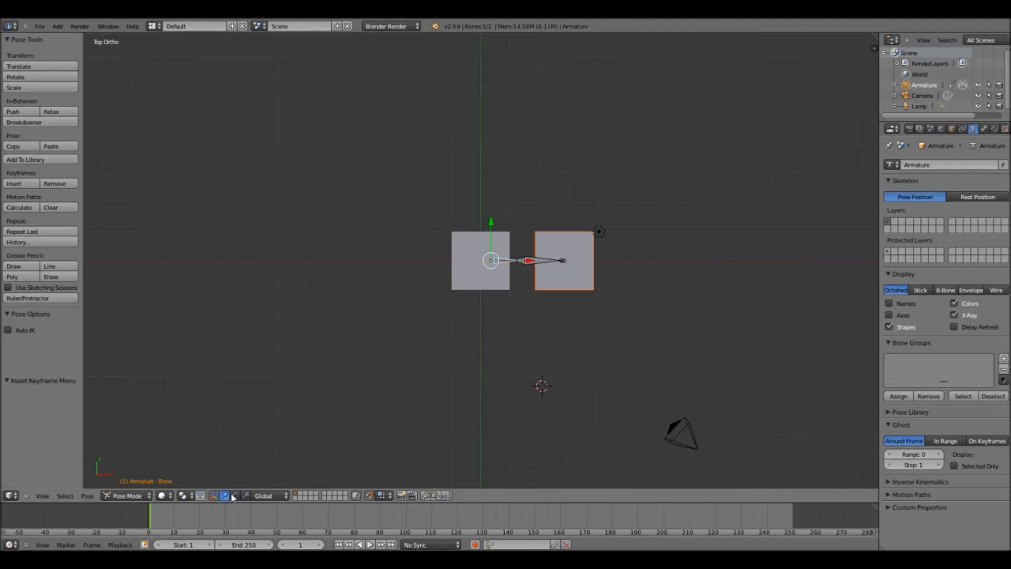
{"action": "key", "text": "Up"}
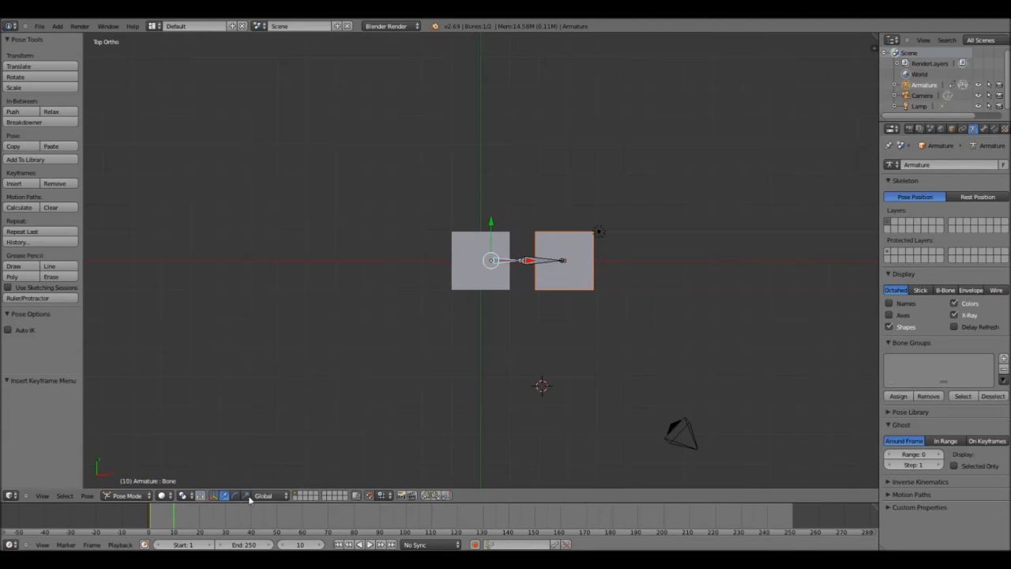
{"action": "key", "text": "i"}
{"action": "left_click", "coordinate": [495, 263]}
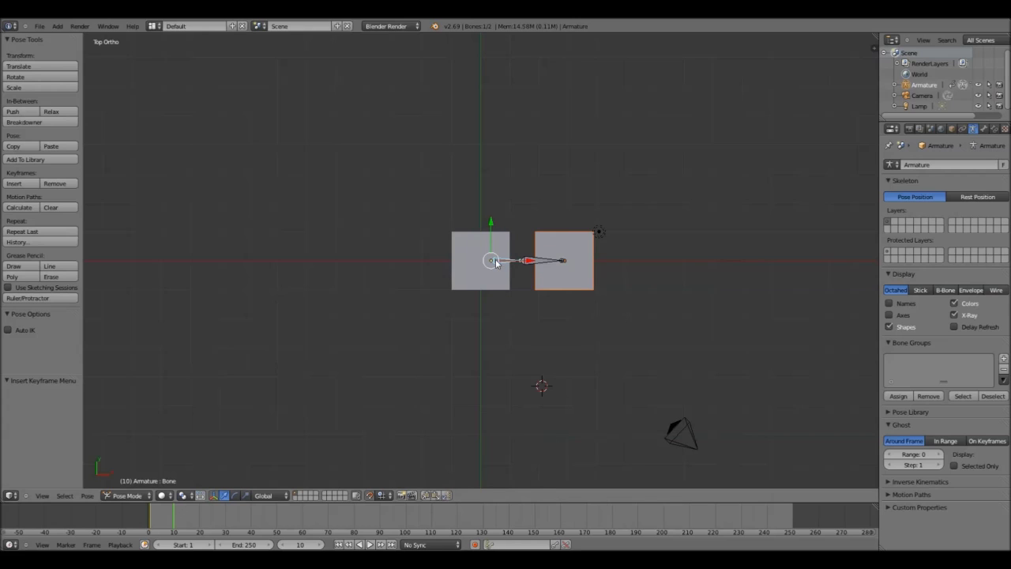
{"action": "key", "text": "r"}
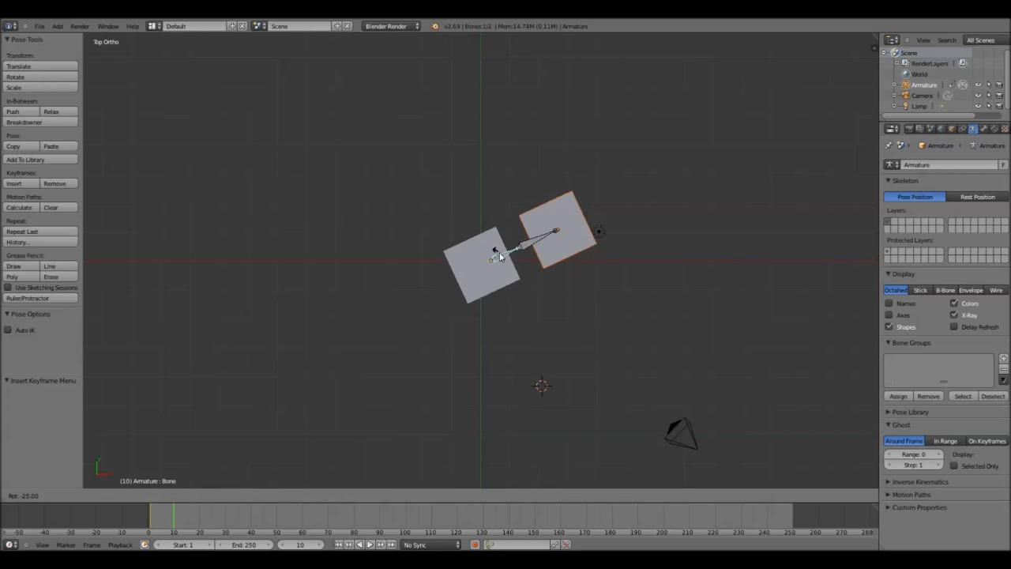
{"action": "left_click", "coordinate": [521, 262]}
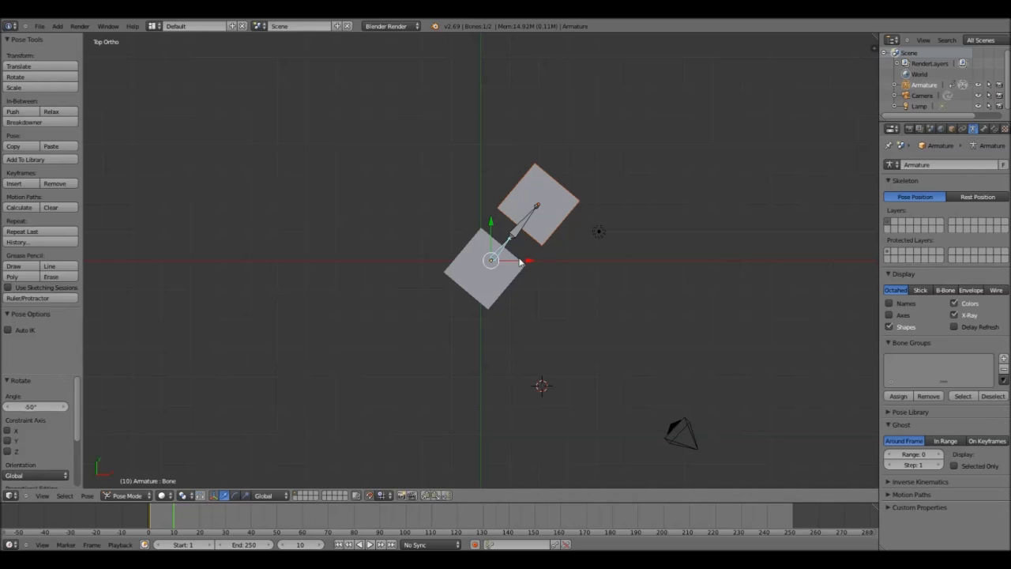
{"action": "key", "text": "i"}
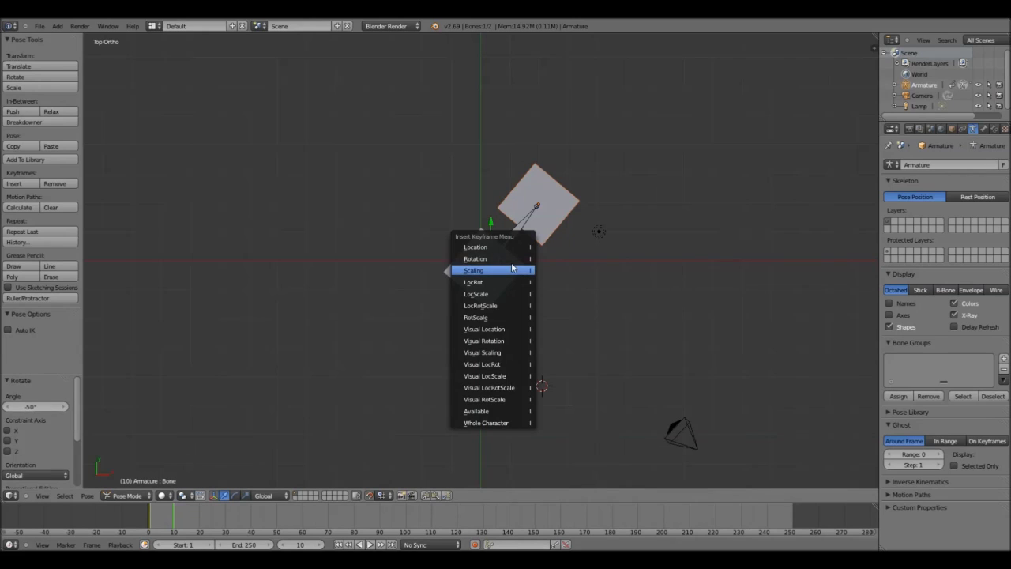
{"action": "left_click", "coordinate": [513, 269]}
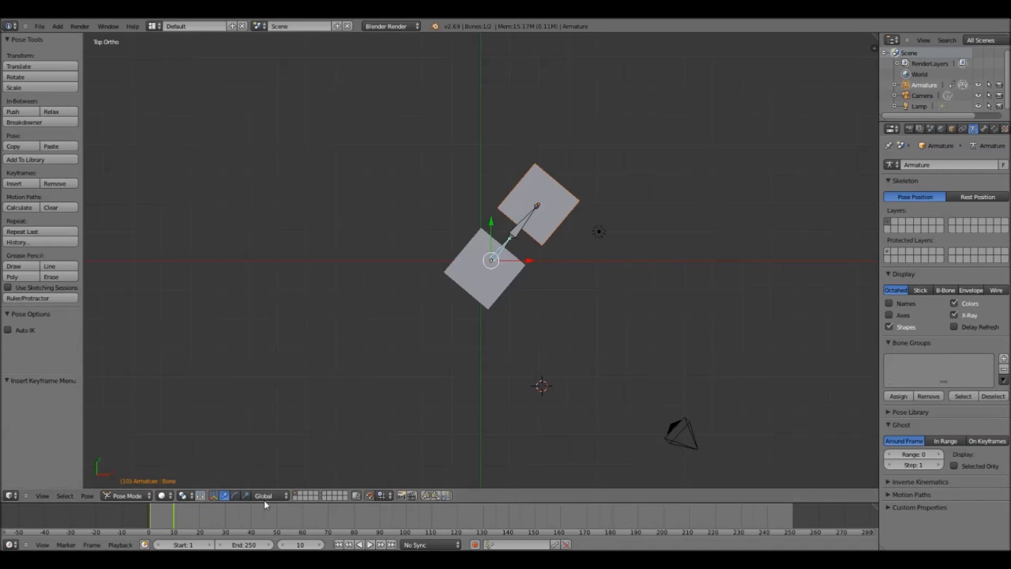
Rotate the second bone to -70° at frame 20 and key poses through frame 40.
{"action": "key", "text": "Up"}
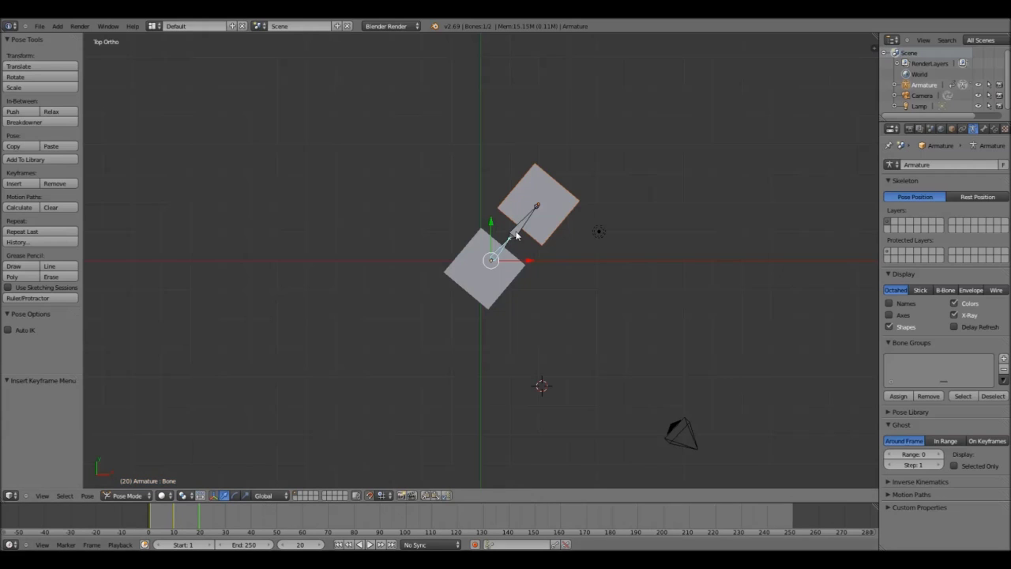
{"action": "right_click", "coordinate": [515, 235]}
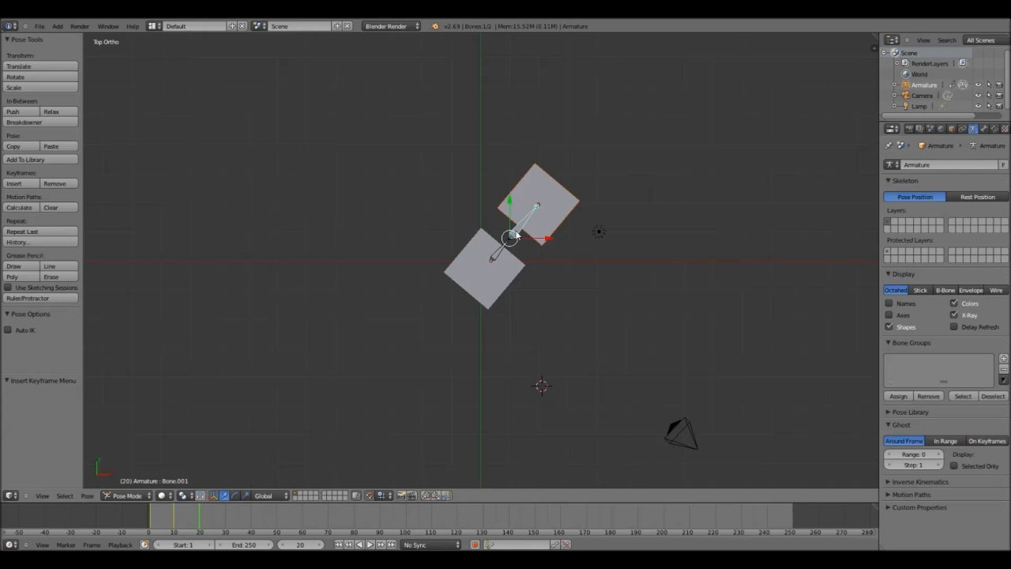
{"action": "key", "text": "r"}
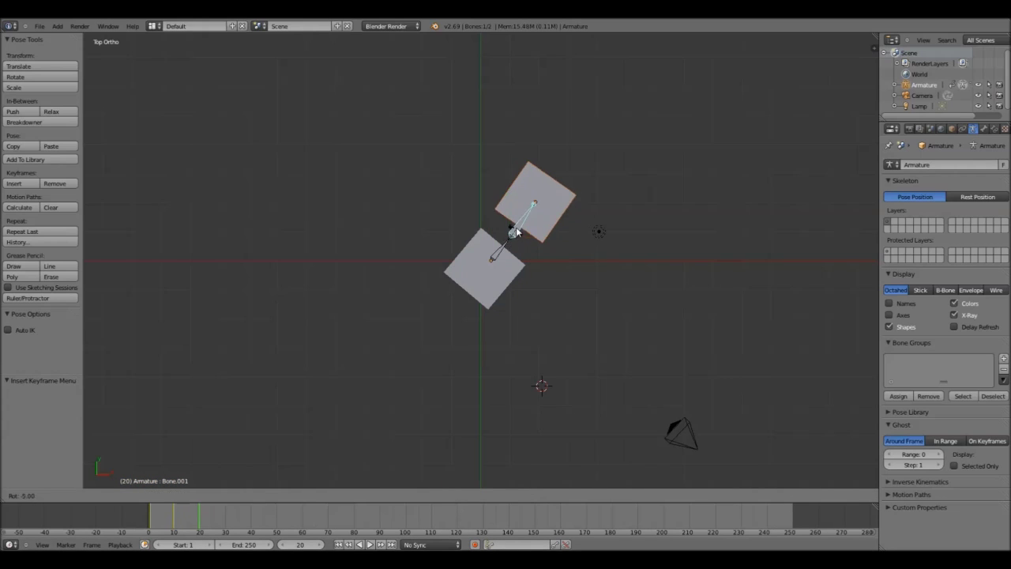
{"action": "left_click", "coordinate": [502, 227]}
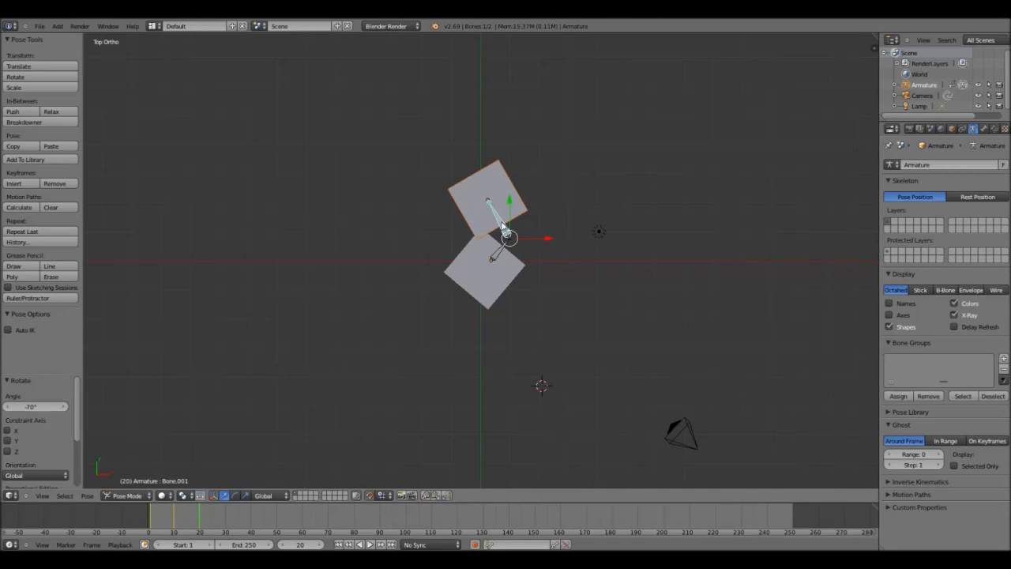
{"action": "key", "text": "Up"}
{"action": "key", "text": "Up"}
{"action": "left_click", "coordinate": [14, 184]}
{"action": "left_click", "coordinate": [43, 82]}
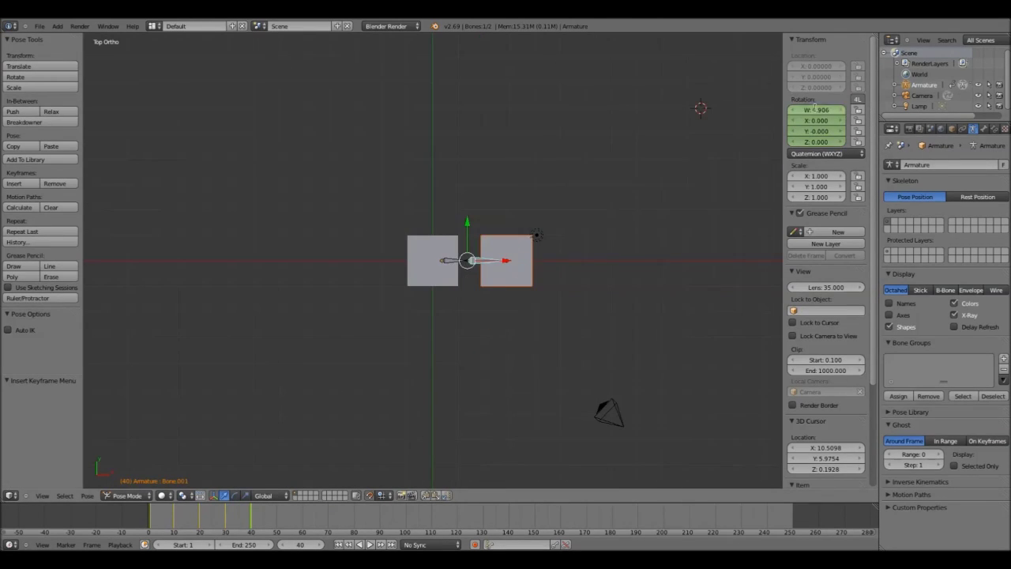
Straighten Bone.001 with rotation W 1 and X 0 in the N panel.
{"action": "left_click_drag", "start_coordinate": [150, 522], "coordinate": [277, 521]}
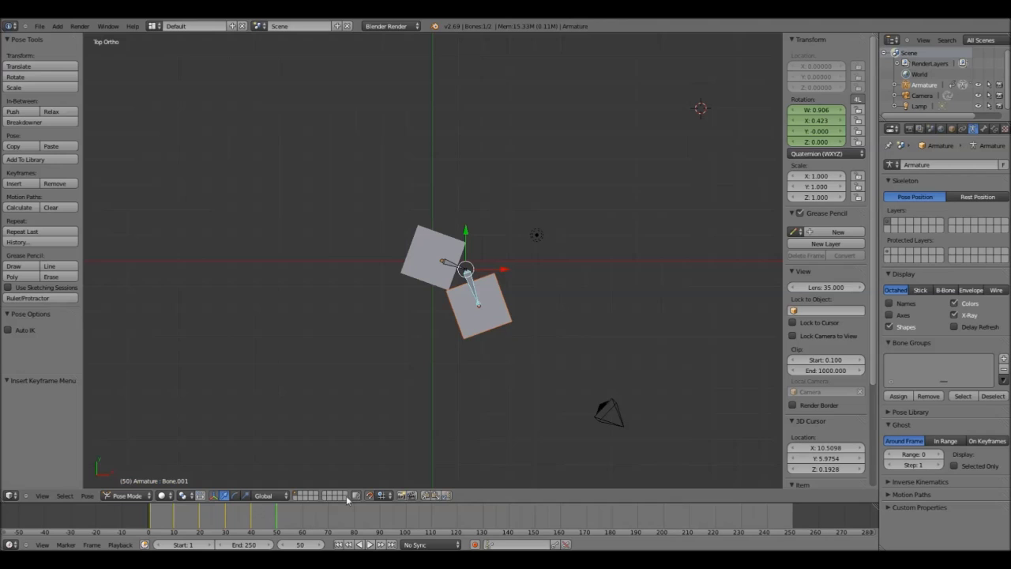
{"action": "left_click", "coordinate": [827, 113]}
{"action": "type", "text": "1"}
{"action": "key", "text": "Tab"}
{"action": "type", "text": "0.52"}
{"action": "left_click", "coordinate": [826, 120]}
{"action": "type", "text": "0"}
{"action": "key", "text": "Return"}
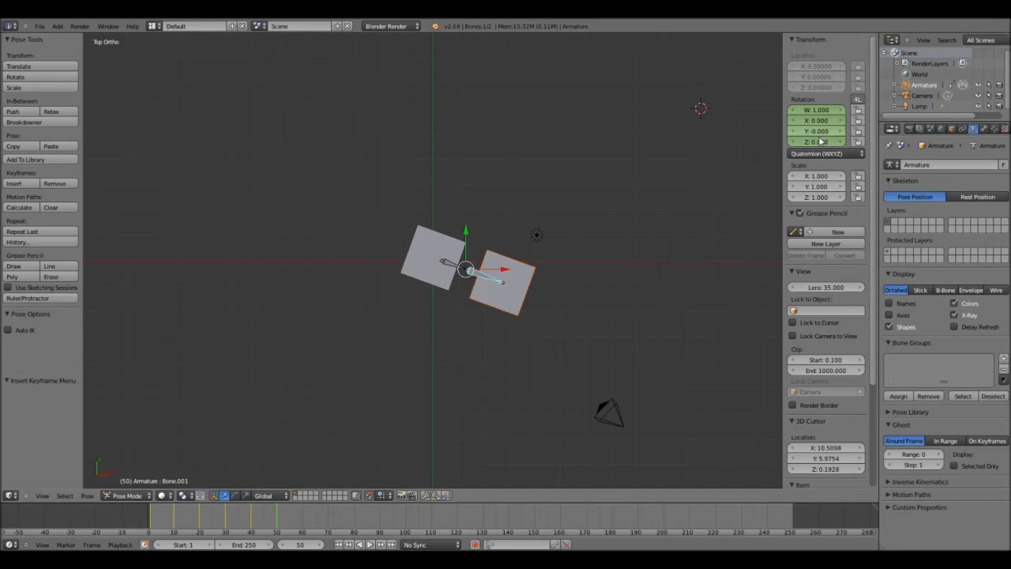
Set Bone's X rotation to 0, key the pose, and end the animation at frame 50.
{"action": "key", "text": "bracketleft"}
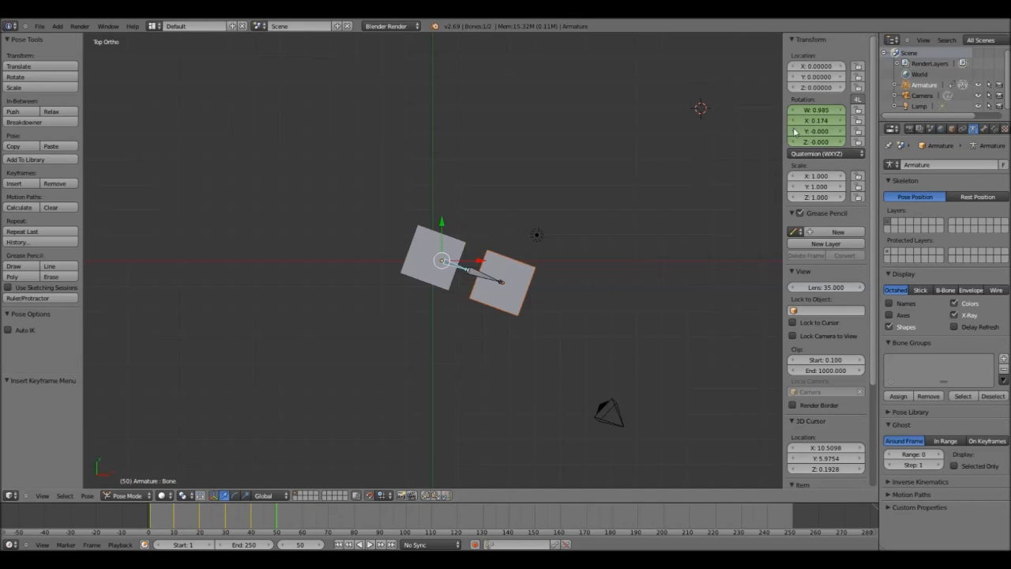
{"action": "left_click", "coordinate": [824, 120]}
{"action": "type", "text": "0"}
{"action": "key", "text": "Return"}
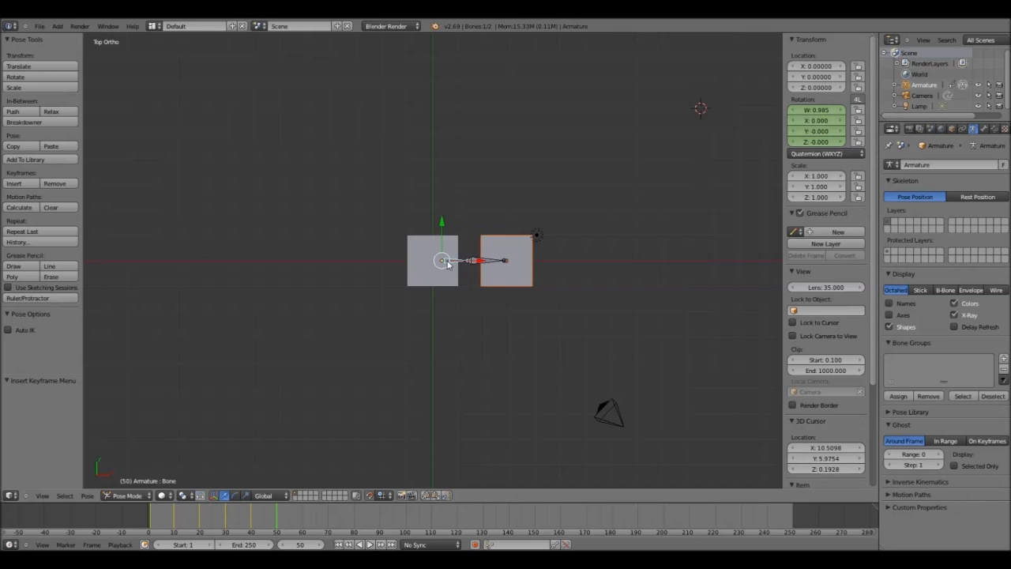
{"action": "type", "text": "i"}
{"action": "type", "text": "50"}
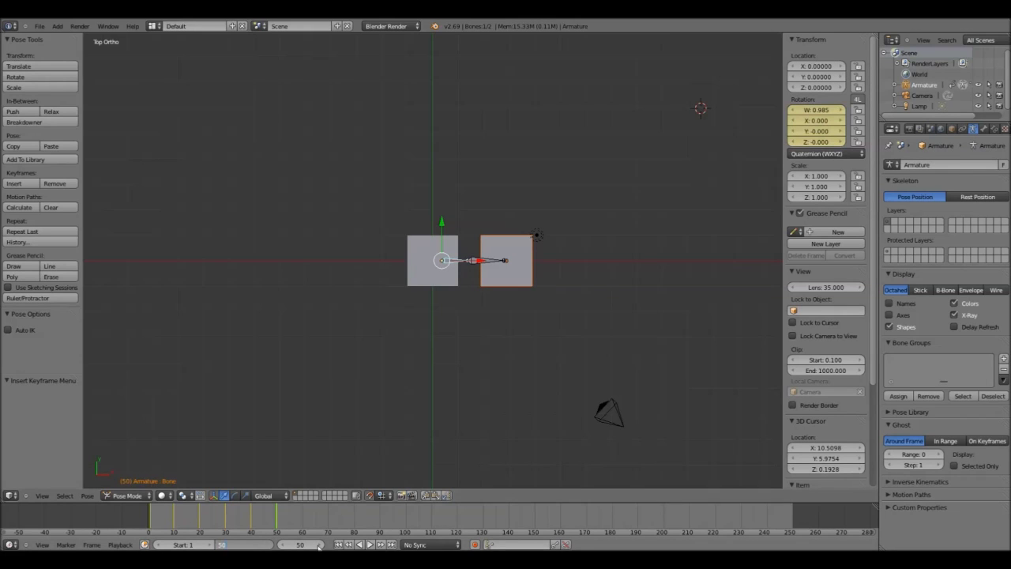
{"action": "key", "text": "Return"}
Play the animation back from the start, then stop it.
{"action": "left_click", "coordinate": [337, 544]}
{"action": "left_click", "coordinate": [370, 544]}
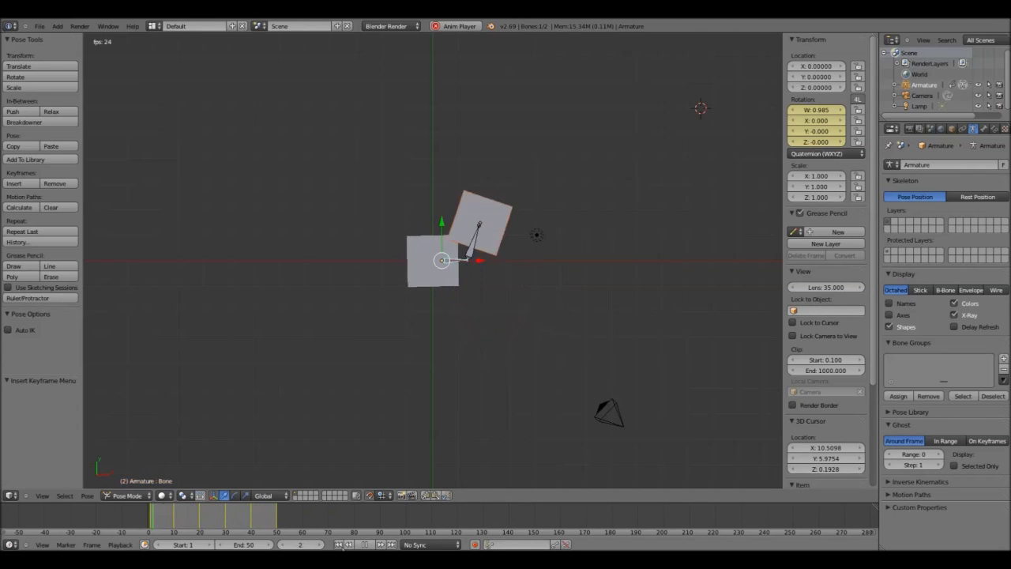
{"action": "left_click", "coordinate": [364, 544]}
Save the blend file and bring up the File > Export format list.
{"action": "left_click", "coordinate": [39, 26]}
{"action": "left_click", "coordinate": [47, 39]}
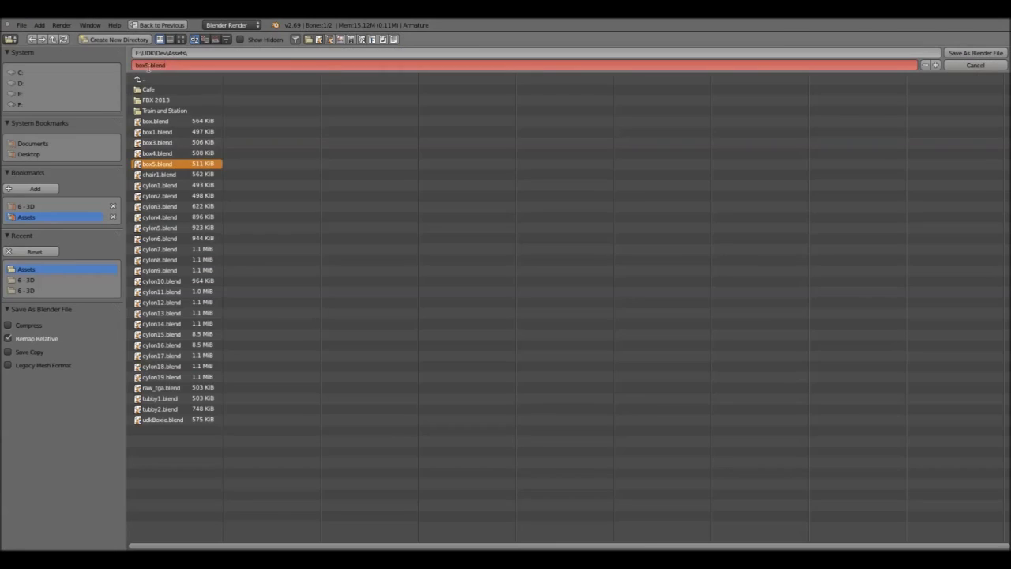
{"action": "key", "text": "Return"}
{"action": "left_click", "coordinate": [39, 26]}
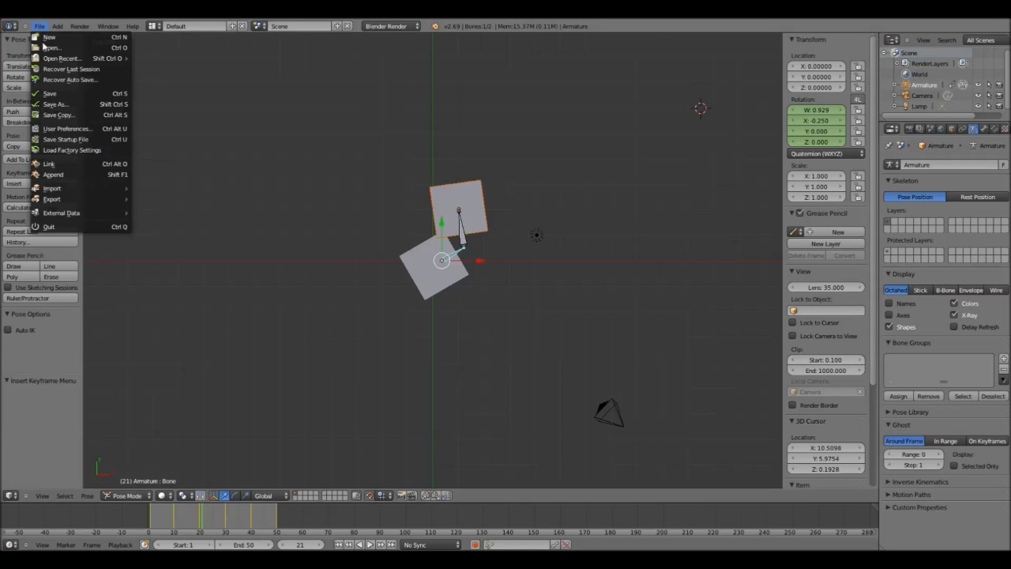
{"action": "mouse_move", "coordinate": [85, 198]}
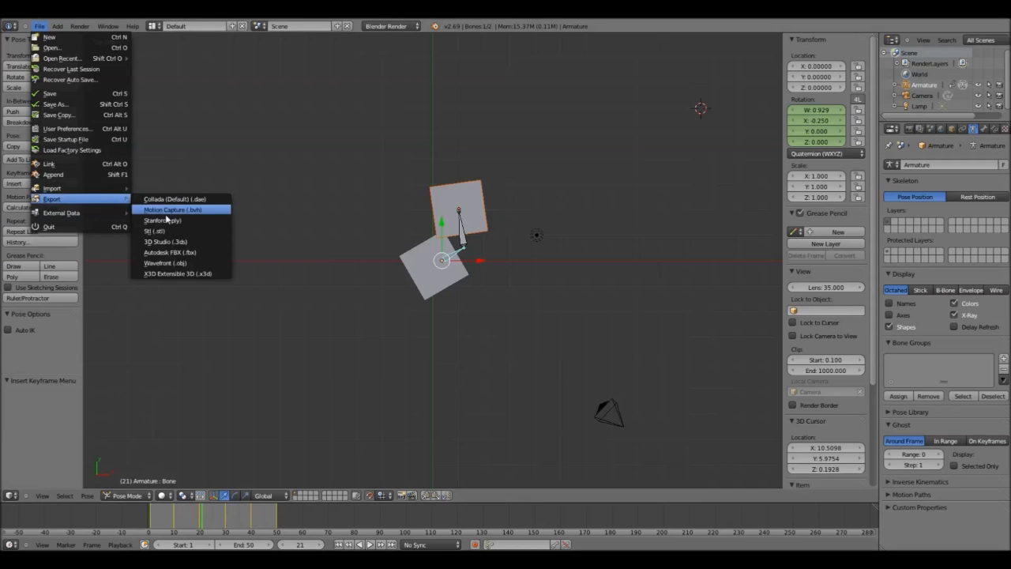
Export only the armature and mesh to FBX as box10.fbx at scale 50.
{"action": "left_click", "coordinate": [187, 252]}
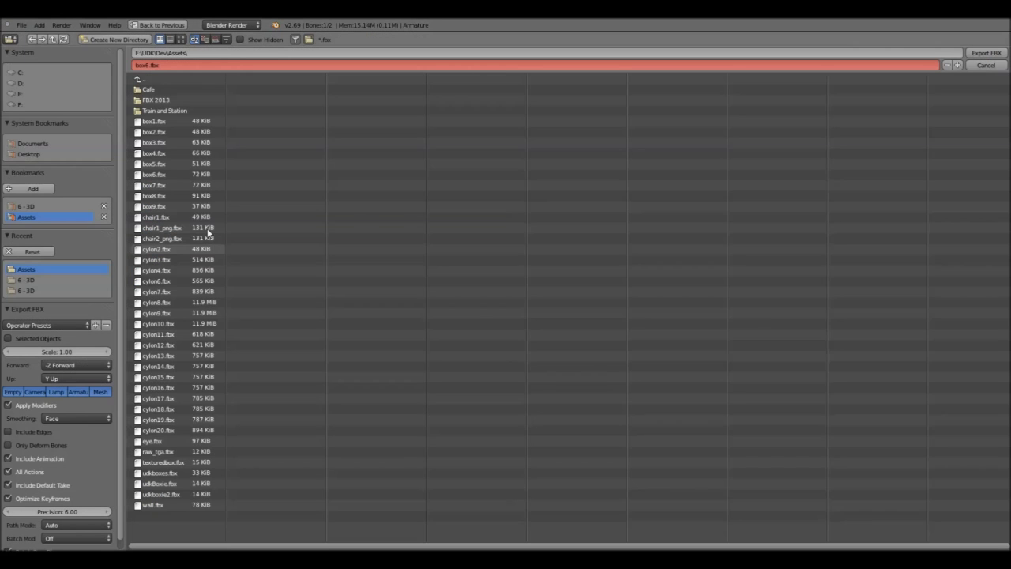
{"action": "left_click", "coordinate": [147, 65]}
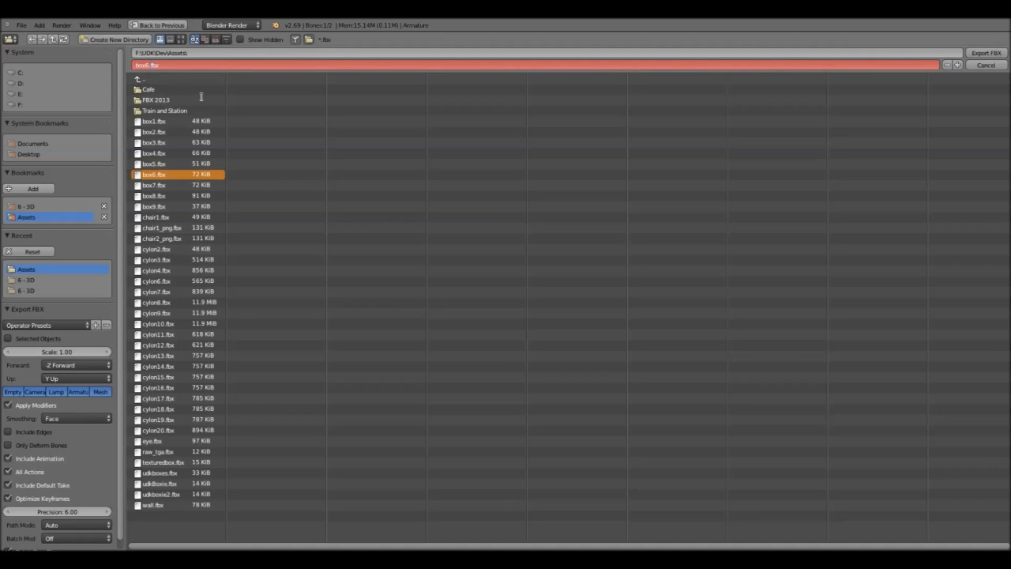
{"action": "left_click", "coordinate": [86, 353]}
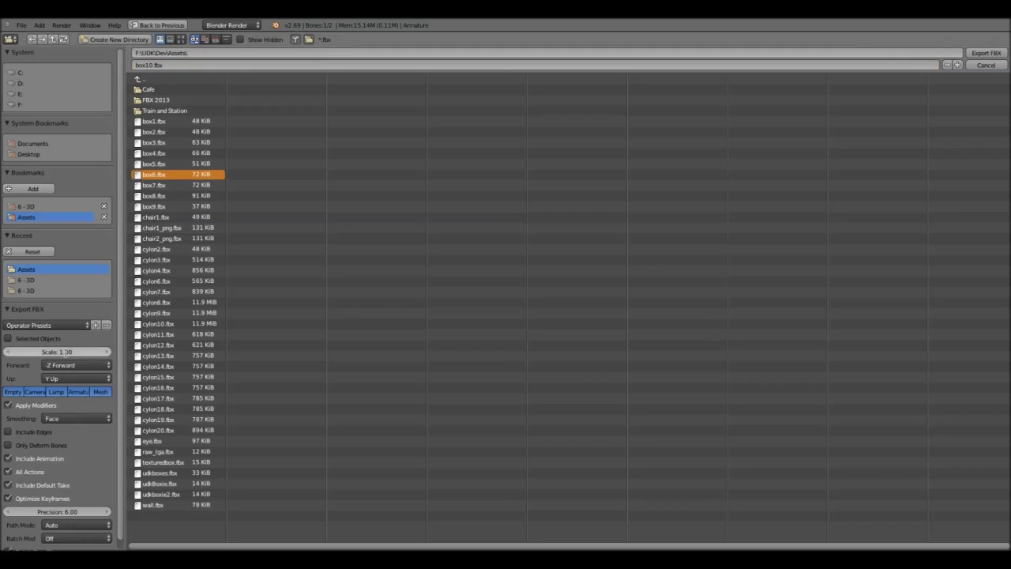
{"action": "type", "text": "50"}
{"action": "key", "text": "Return"}
{"action": "left_click", "coordinate": [92, 391]}
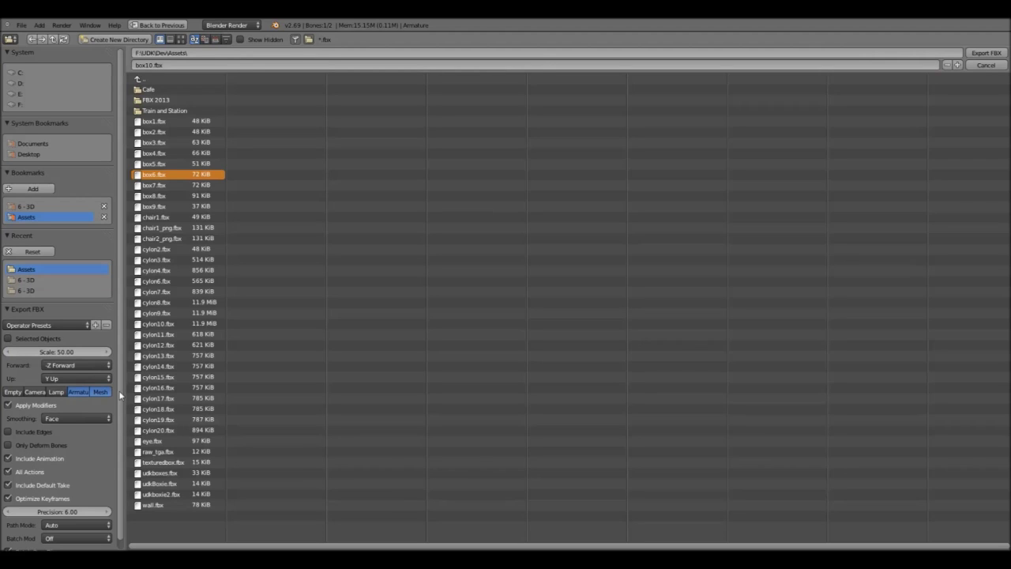
{"action": "scroll", "coordinate": [118, 391], "scroll_direction": "down", "scroll_amount": 1}
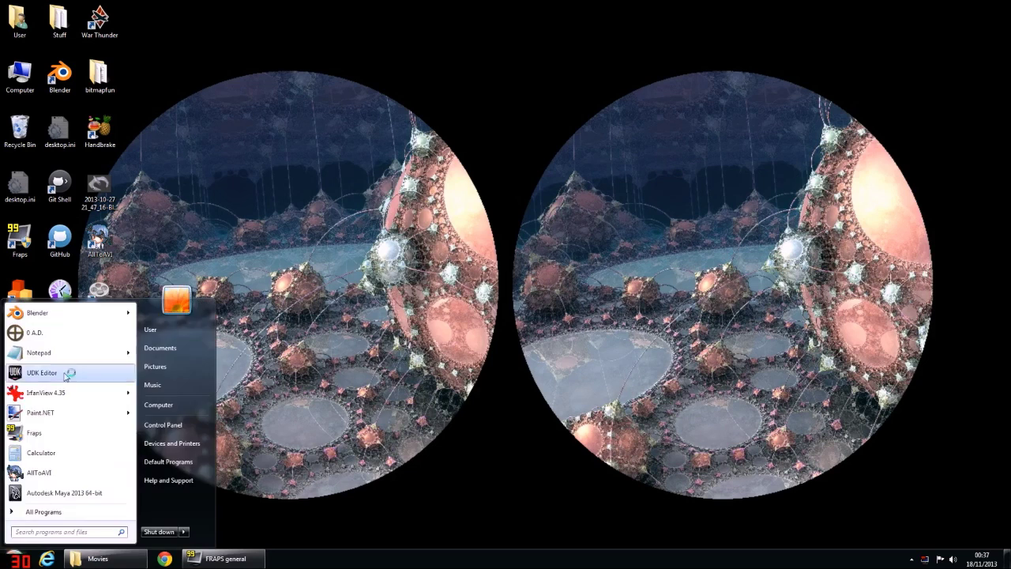
{"action": "left_click", "coordinate": [139, 377]}
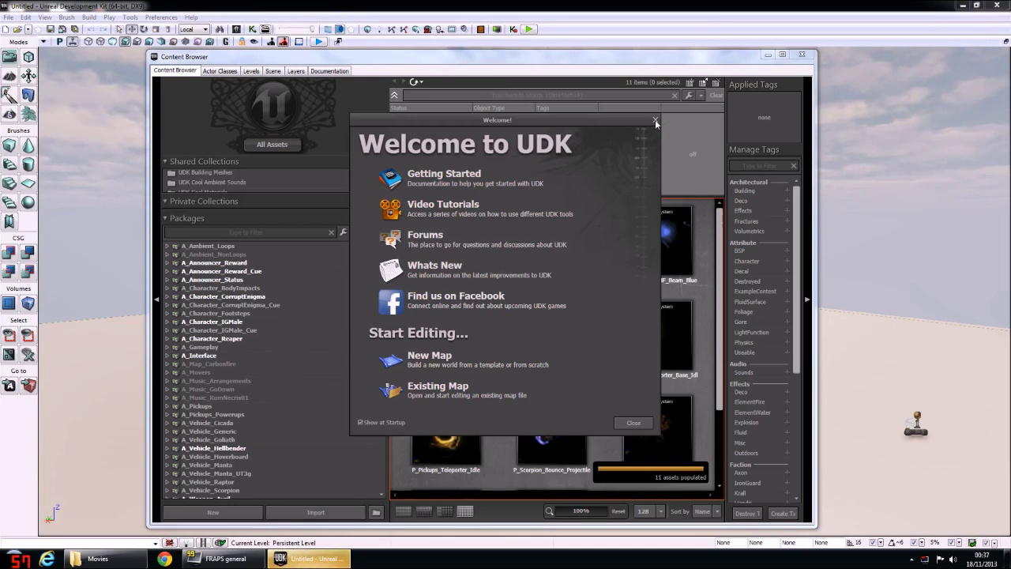
Import box10.fbx from F:\UDK\Dev\Assets through the Content Browser.
{"action": "left_click", "coordinate": [655, 119]}
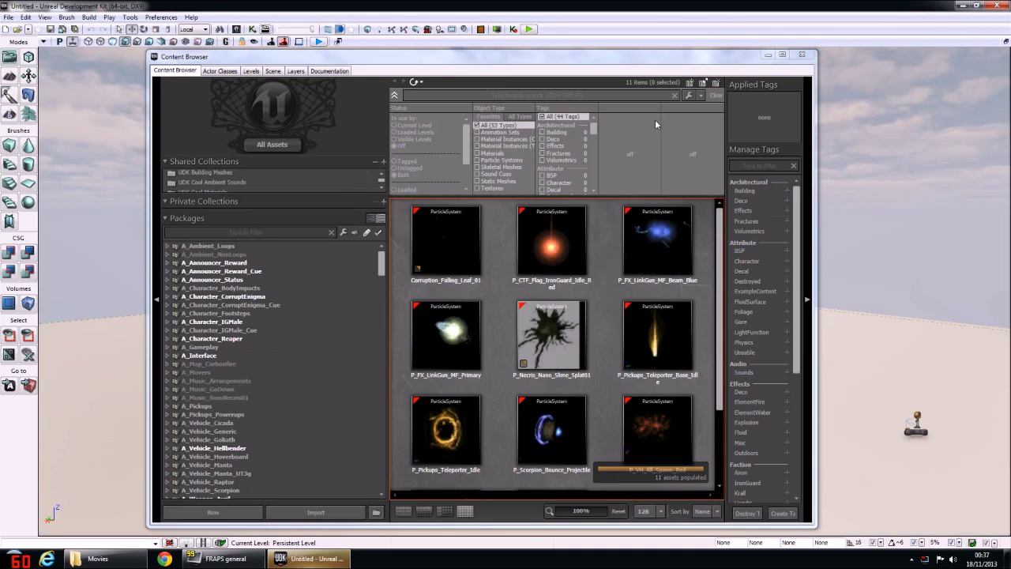
{"action": "left_click", "coordinate": [313, 511]}
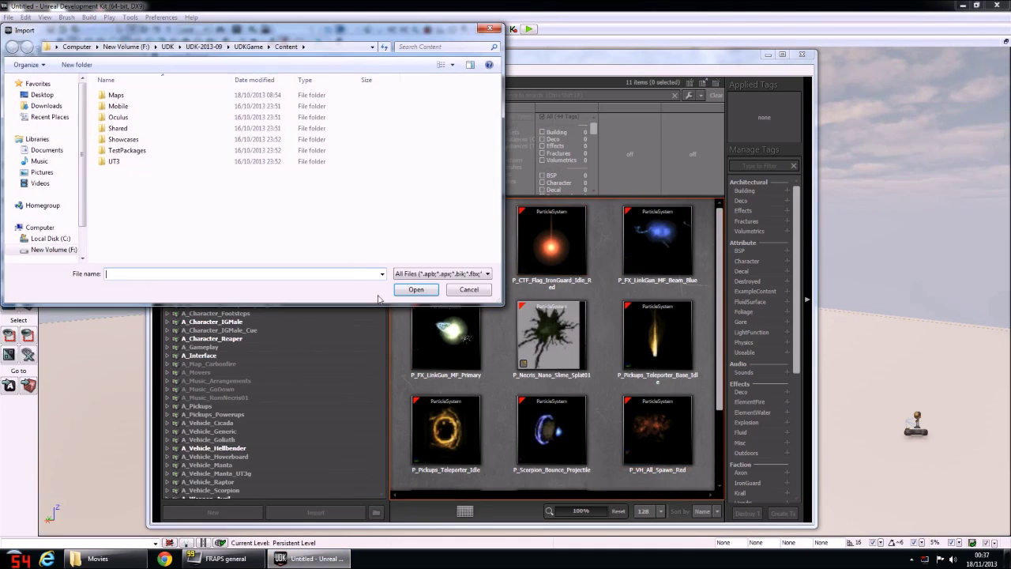
{"action": "left_click", "coordinate": [51, 250]}
{"action": "double_click", "coordinate": [119, 106]}
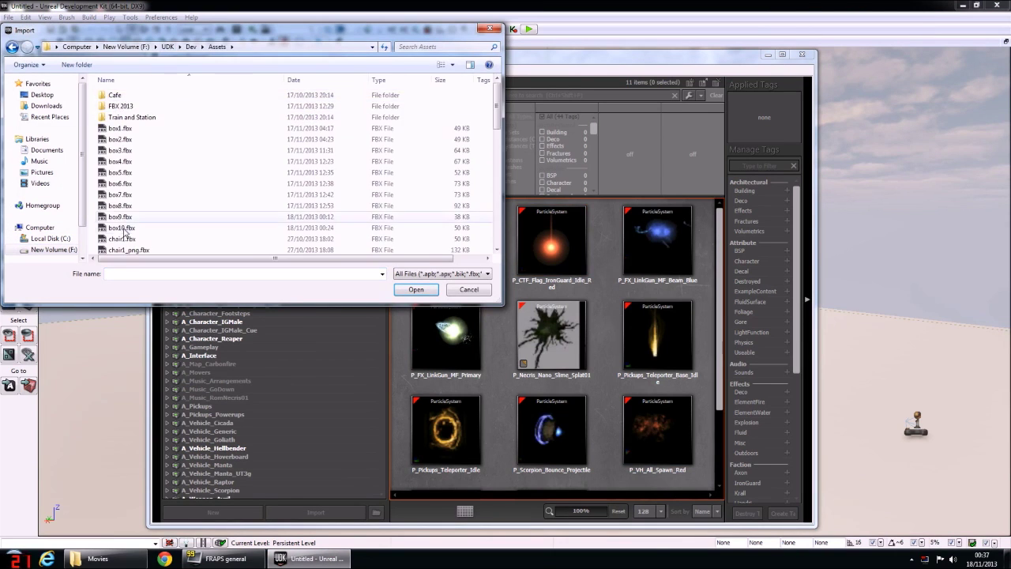
{"action": "double_click", "coordinate": [126, 218]}
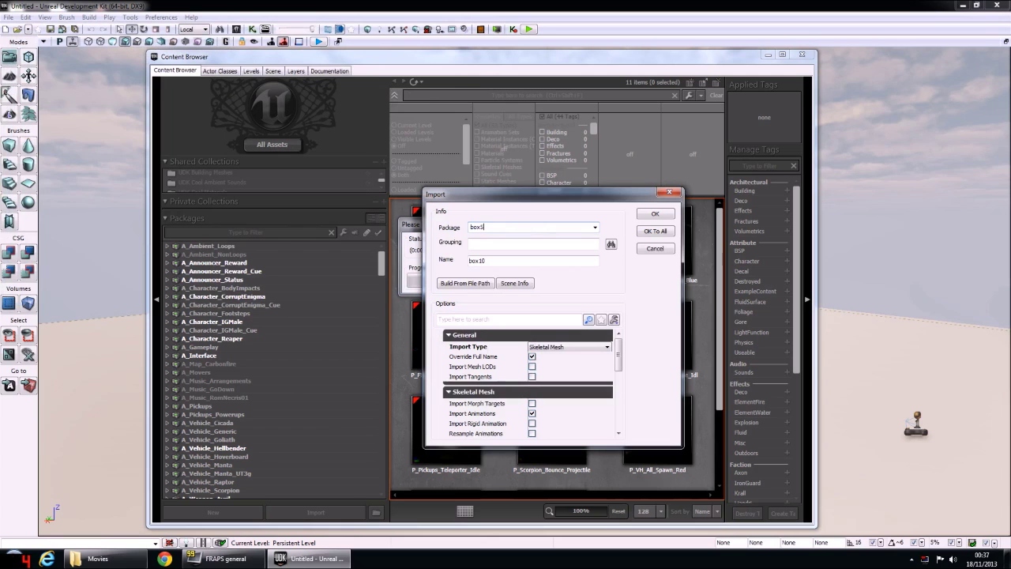
Import box10 as a skeletal mesh, accept the FBX version warning, and open it in the AnimSet Editor.
{"action": "left_click_drag", "start_coordinate": [618, 356], "coordinate": [619, 419]}
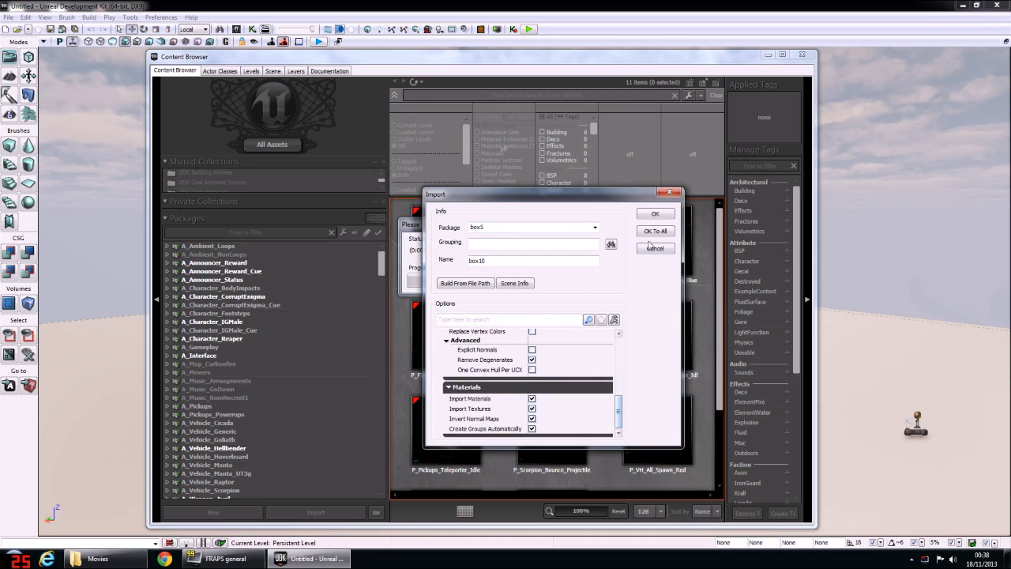
{"action": "left_click", "coordinate": [651, 219]}
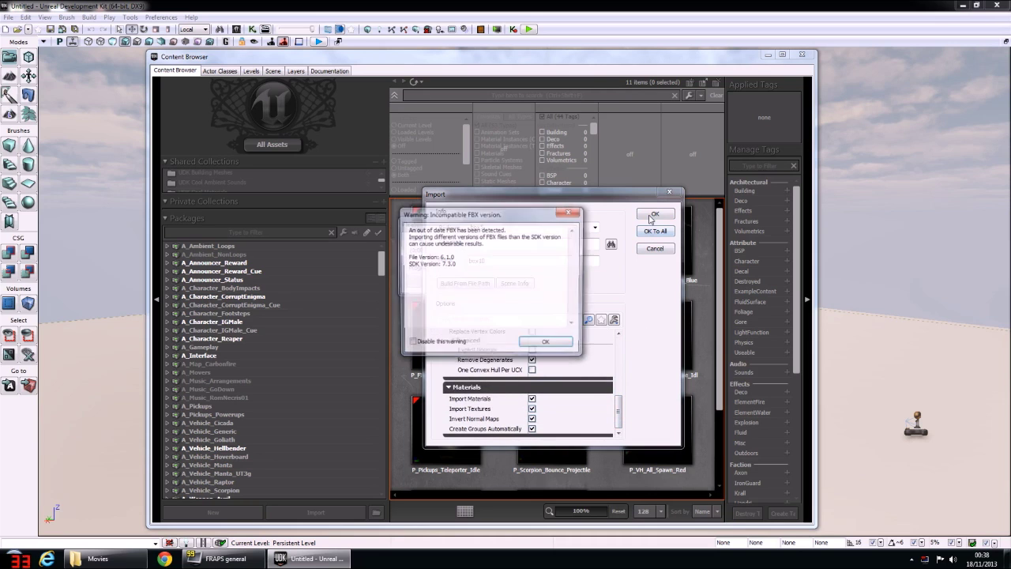
{"action": "left_click", "coordinate": [560, 350]}
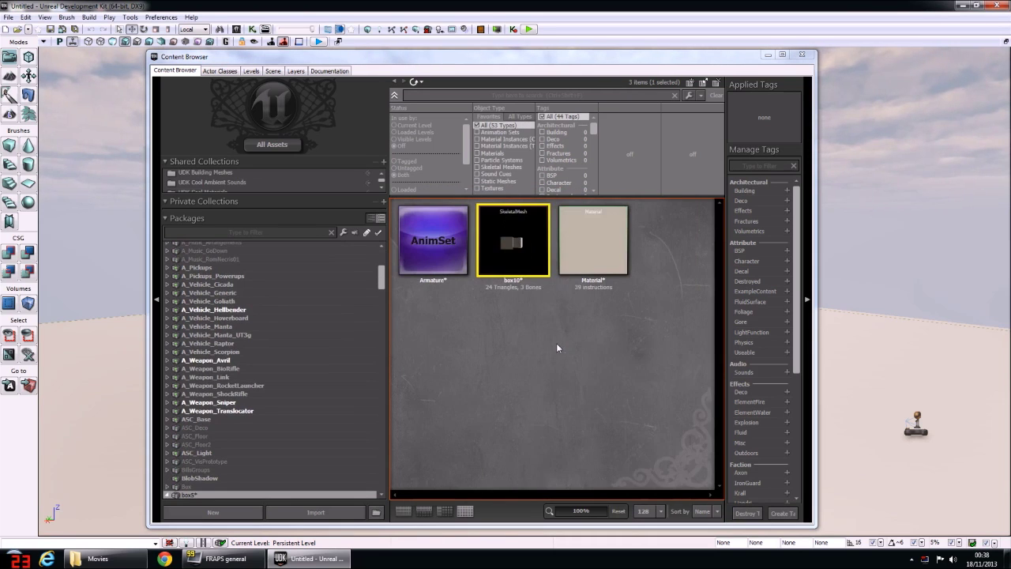
{"action": "double_click", "coordinate": [515, 244]}
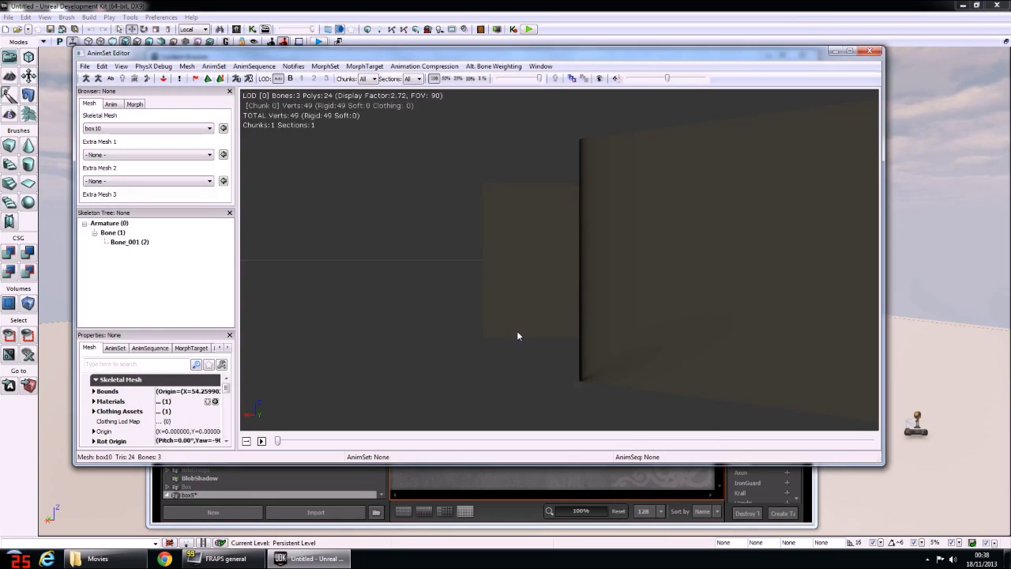
{"action": "right_click_drag", "start_coordinate": [517, 335], "coordinate": [517, 387]}
Preview box10's ArmatureAction animation from the Armature AnimSet, then close the AnimSet Editor.
{"action": "mouse_move", "coordinate": [502, 254]}
{"action": "left_mouse_down"}
{"action": "mouse_move", "coordinate": [502, 269]}
{"action": "mouse_move", "coordinate": [503, 254]}
{"action": "left_mouse_up"}
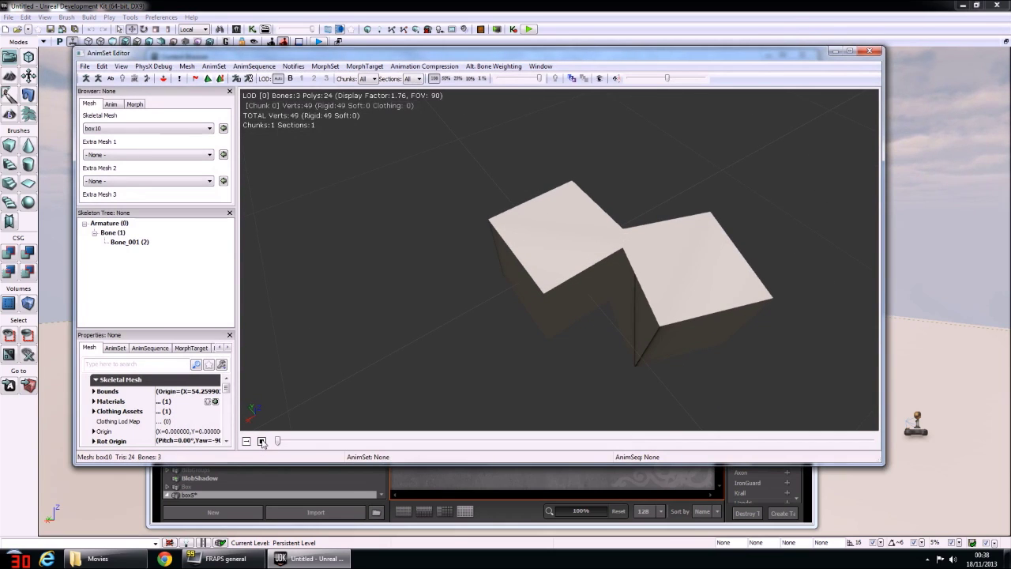
{"action": "left_click", "coordinate": [111, 104]}
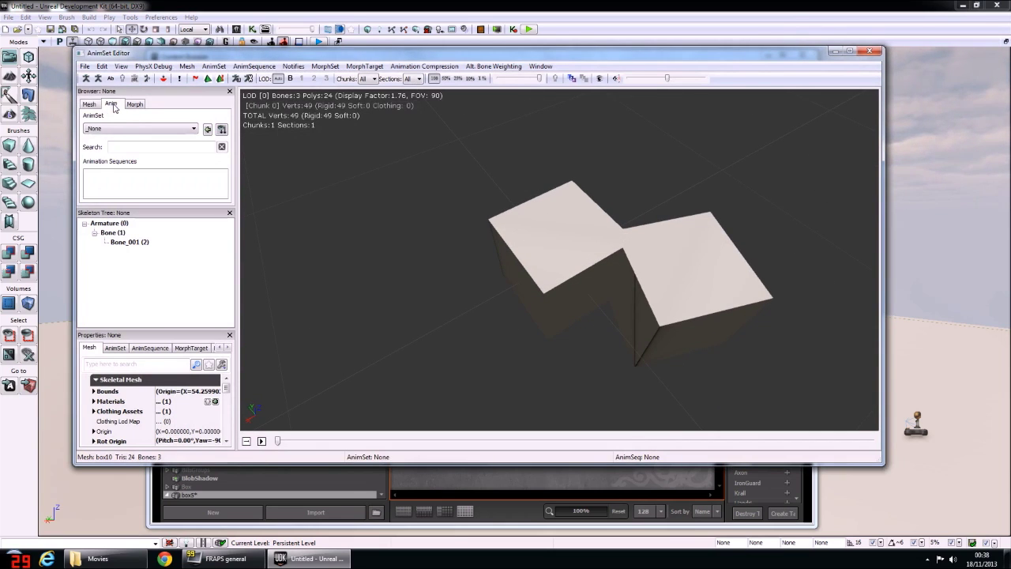
{"action": "left_click", "coordinate": [120, 128]}
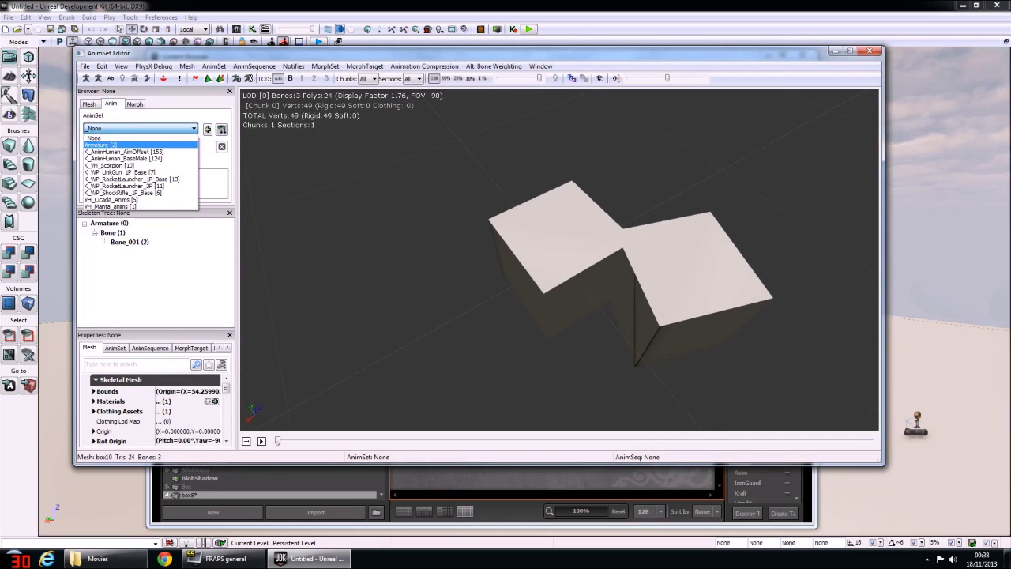
{"action": "left_click", "coordinate": [124, 148]}
{"action": "left_click", "coordinate": [262, 441]}
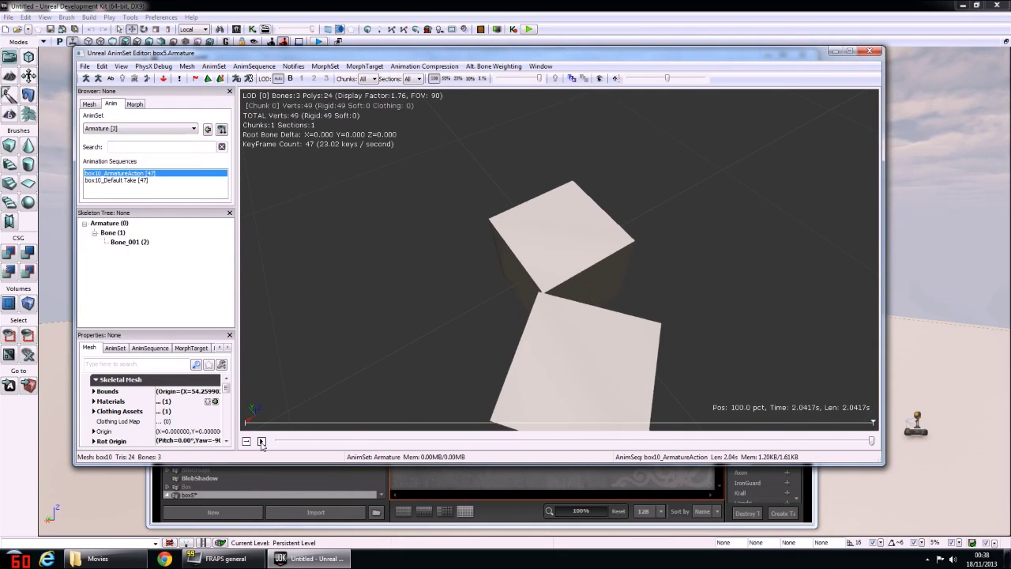
{"action": "left_click", "coordinate": [262, 440]}
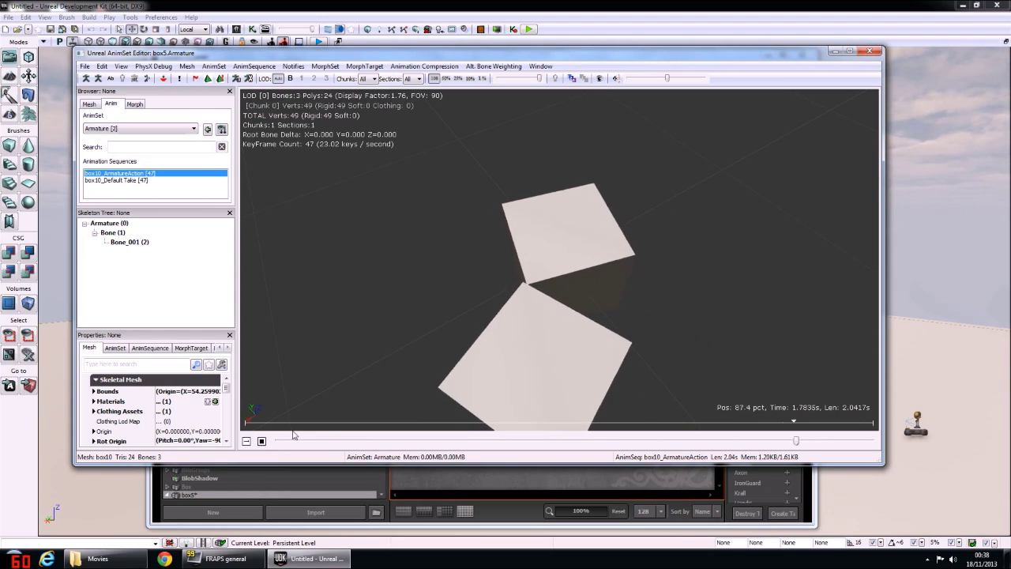
{"action": "left_click", "coordinate": [868, 52]}
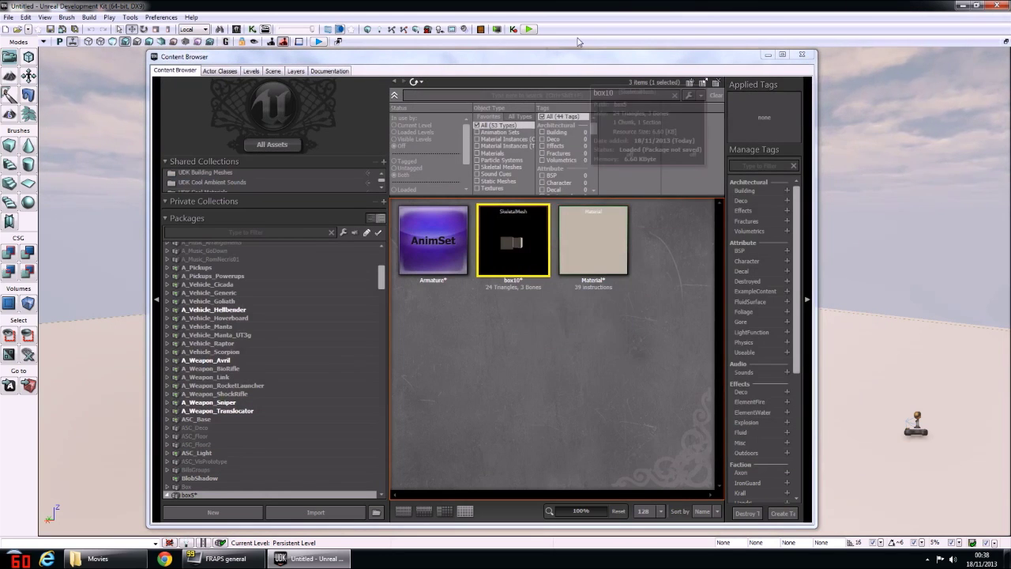
Drag the box10 skeletal mesh into the level and switch to the rotate widget.
{"action": "left_click_drag", "start_coordinate": [545, 60], "coordinate": [708, 63]}
{"action": "left_click_drag", "start_coordinate": [675, 237], "coordinate": [234, 401]}
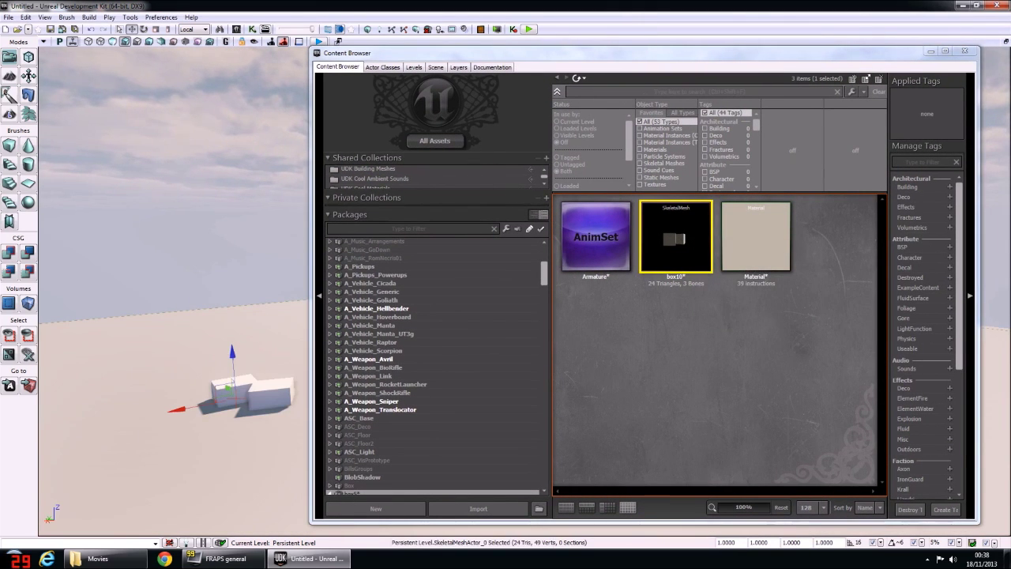
{"action": "key", "text": "space"}
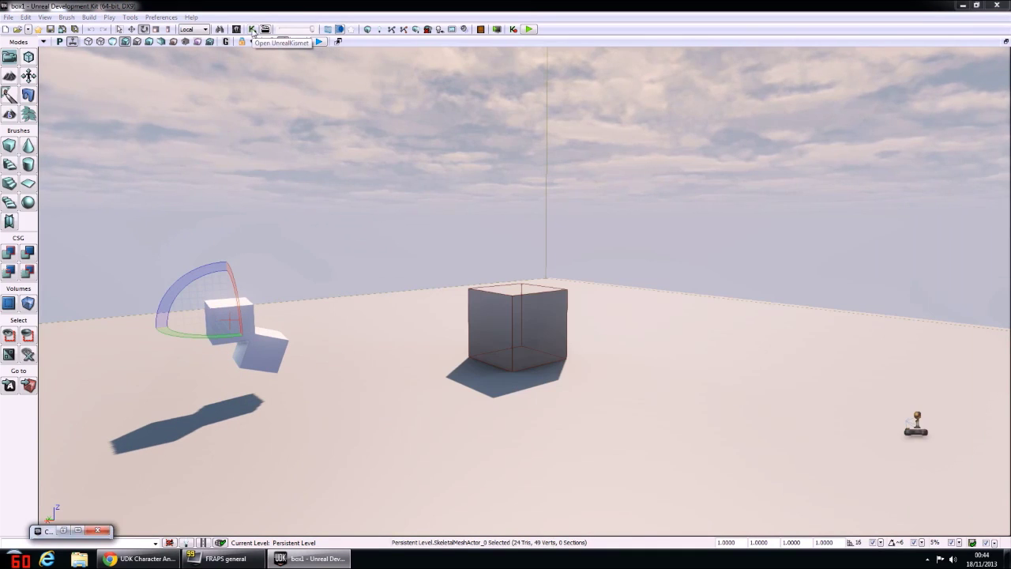
Open Kismet and add a Matinee node with its Matinee data variable.
{"action": "left_click", "coordinate": [252, 29]}
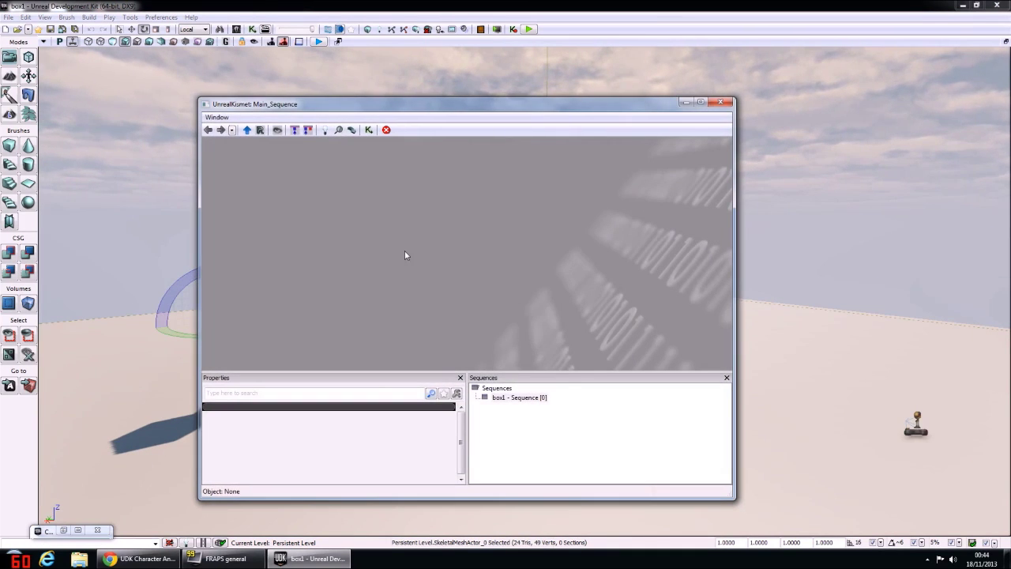
{"action": "right_click", "coordinate": [404, 254]}
{"action": "mouse_move", "coordinate": [435, 250]}
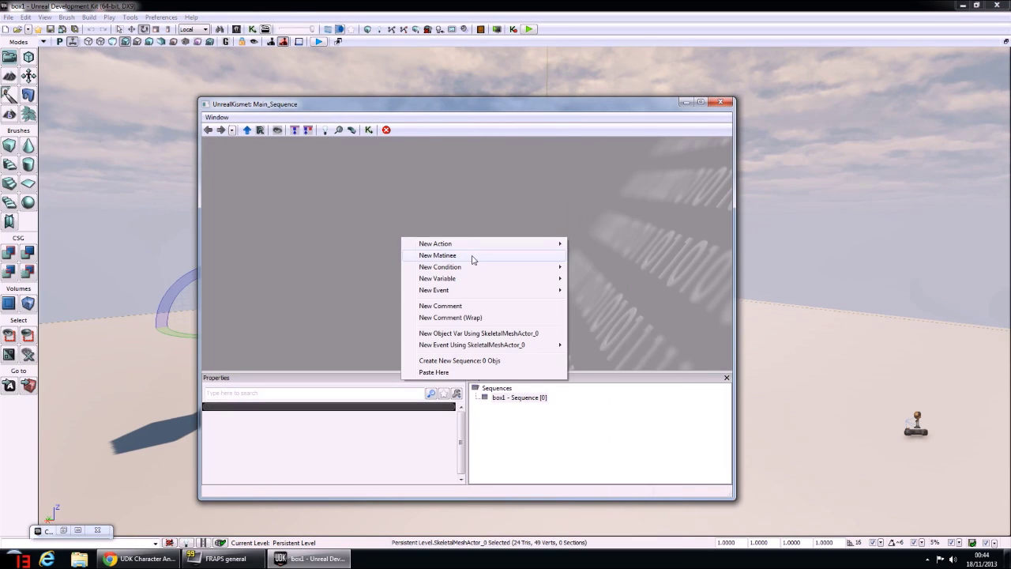
{"action": "left_click", "coordinate": [437, 255]}
{"action": "left_click_drag", "start_coordinate": [437, 255], "coordinate": [462, 199]}
{"action": "left_click_drag", "start_coordinate": [418, 363], "coordinate": [424, 315]}
{"action": "left_click", "coordinate": [436, 185]}
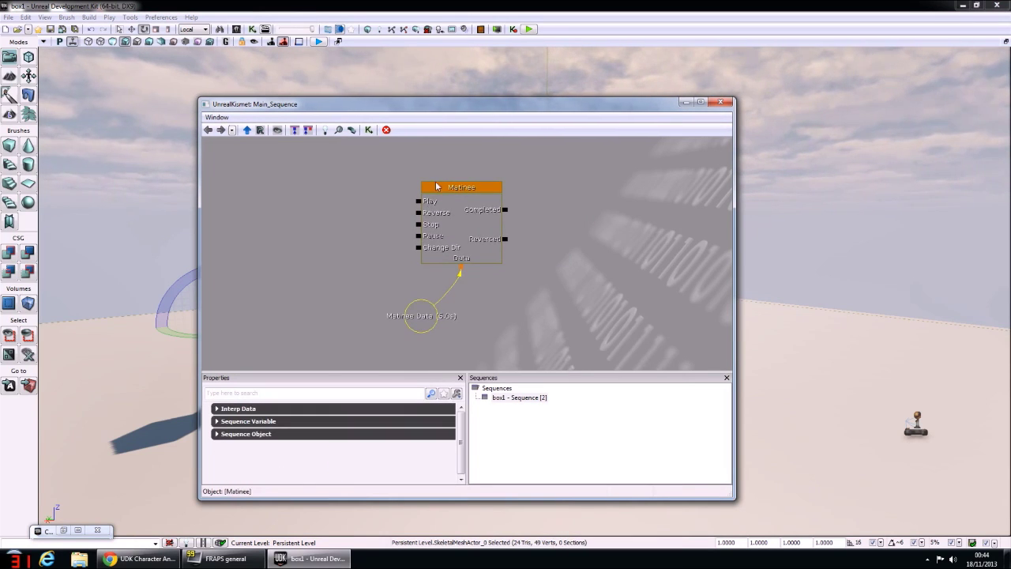
Add a Level Loaded event, wire Loaded and Visible to the Matinee's Play, and enable Looping.
{"action": "right_click", "coordinate": [333, 199]}
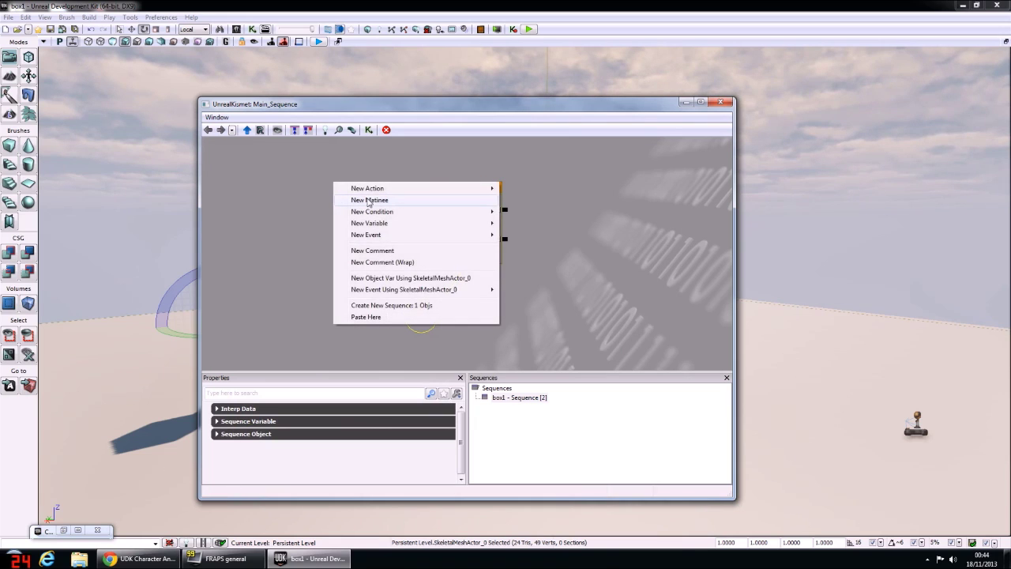
{"action": "mouse_move", "coordinate": [466, 234]}
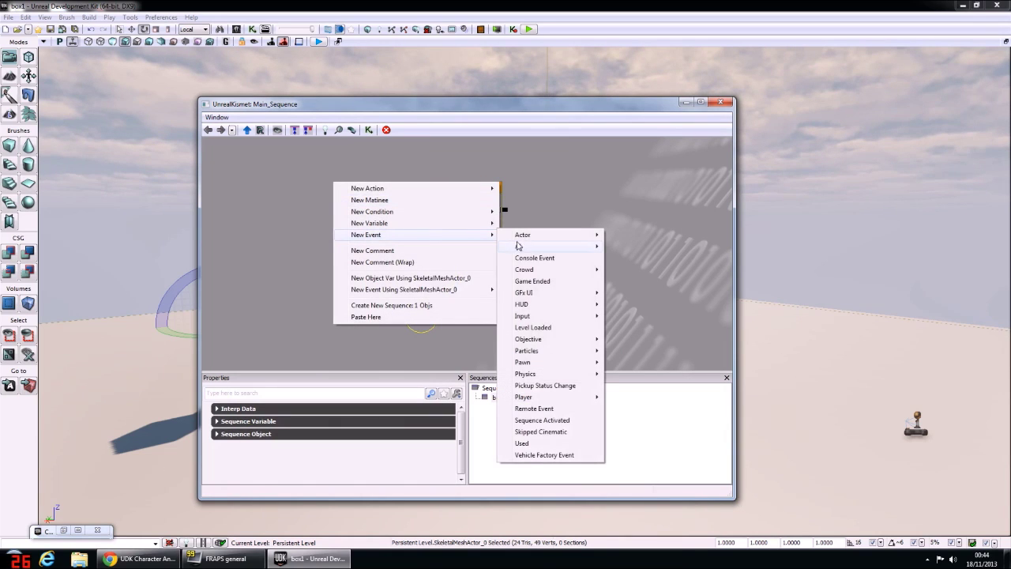
{"action": "left_click", "coordinate": [534, 327]}
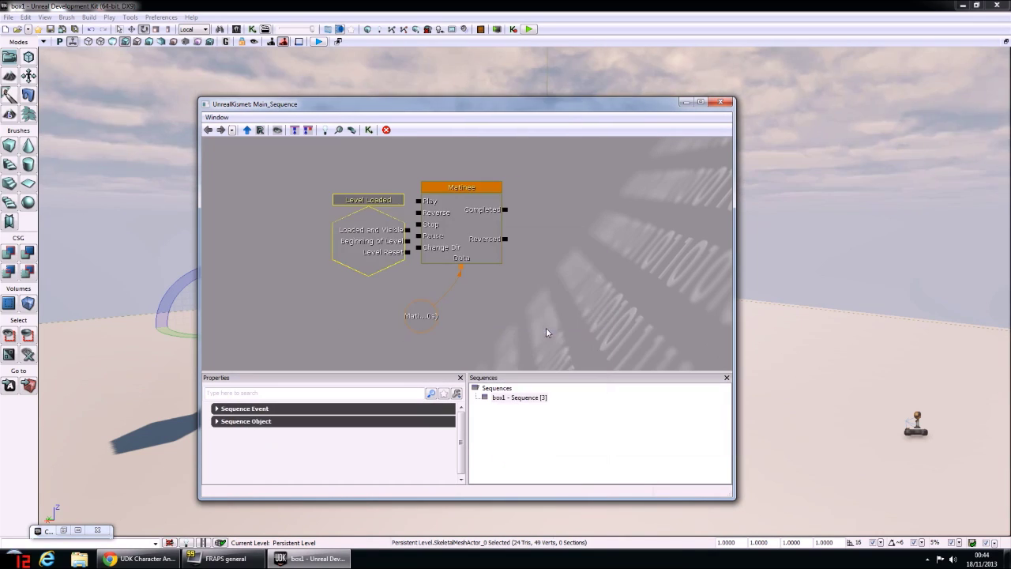
{"action": "left_click_drag", "start_coordinate": [366, 200], "coordinate": [390, 205]}
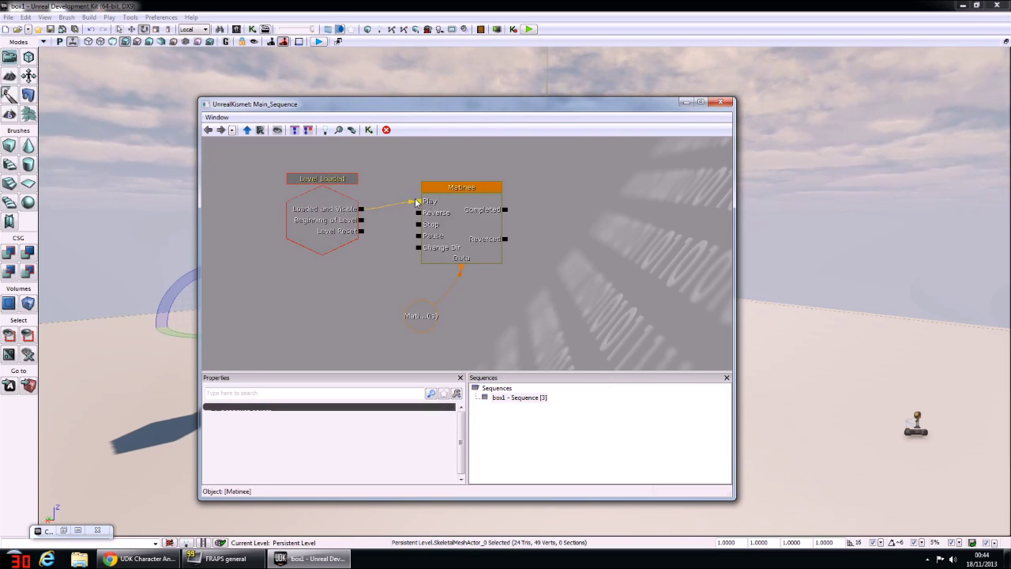
{"action": "left_click", "coordinate": [454, 190]}
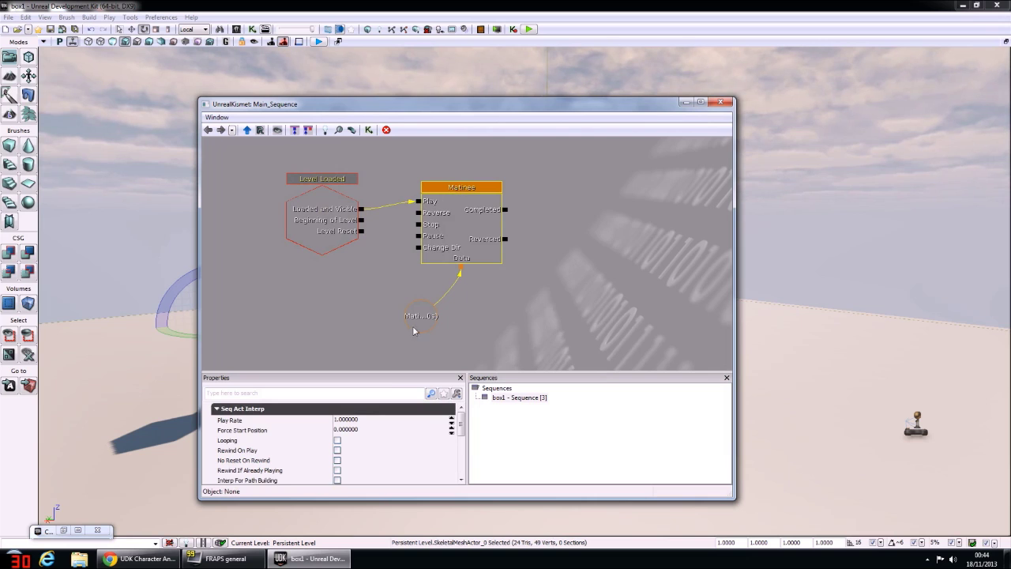
{"action": "left_click", "coordinate": [338, 441]}
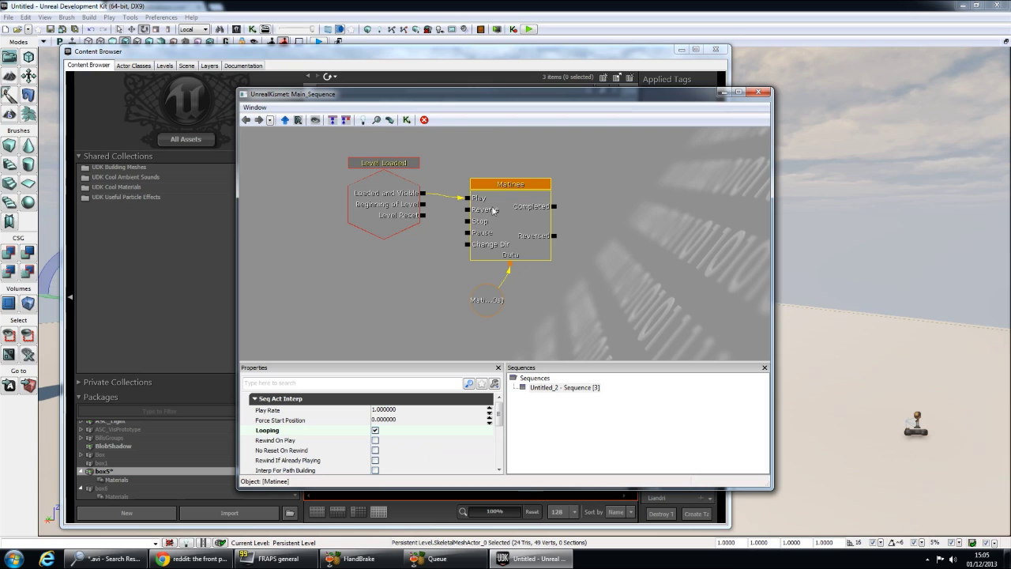
Open the Matinee editor and create a new Boxes group.
{"action": "double_click", "coordinate": [502, 186]}
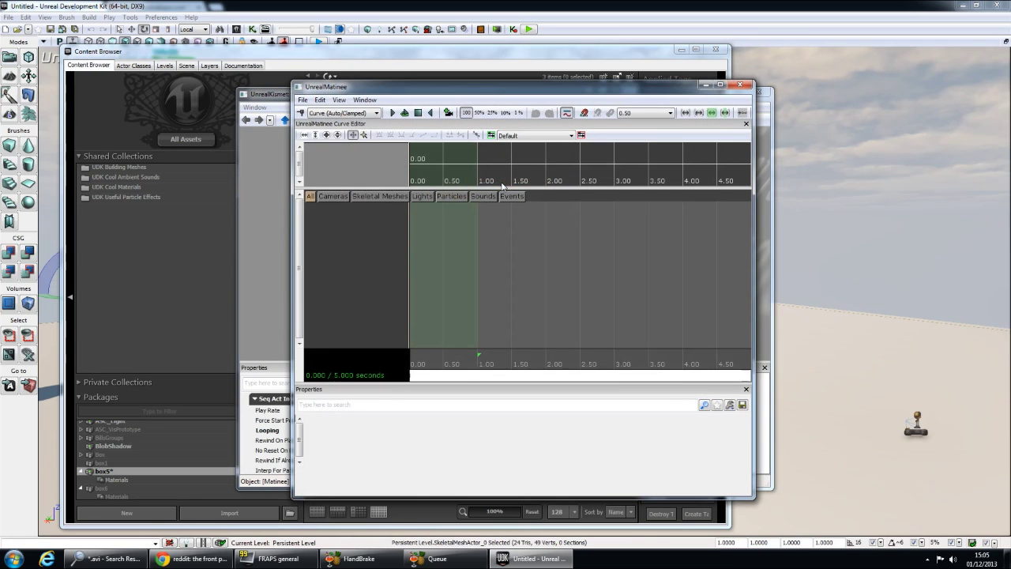
{"action": "left_click_drag", "start_coordinate": [476, 93], "coordinate": [453, 91]}
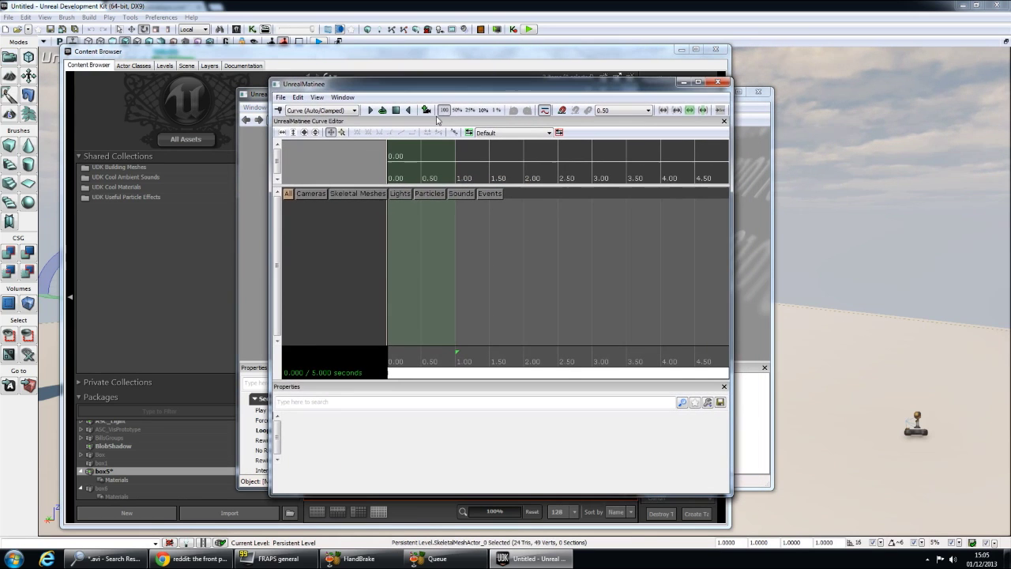
{"action": "right_click", "coordinate": [332, 194]}
{"action": "left_click", "coordinate": [390, 233]}
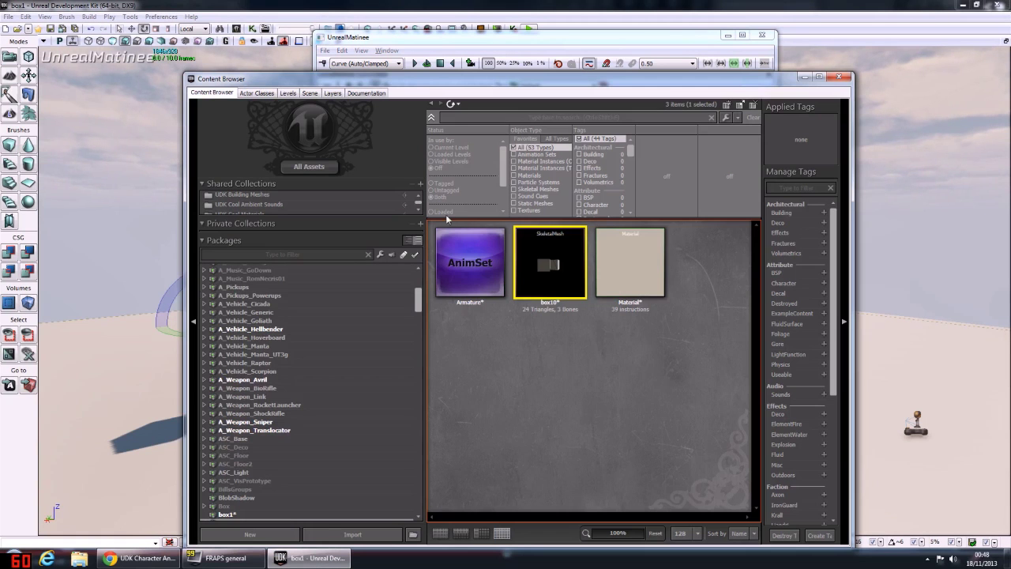
Add the Armature AnimSet to the group's Group Anim Sets and preview playback.
{"action": "left_click", "coordinate": [469, 263]}
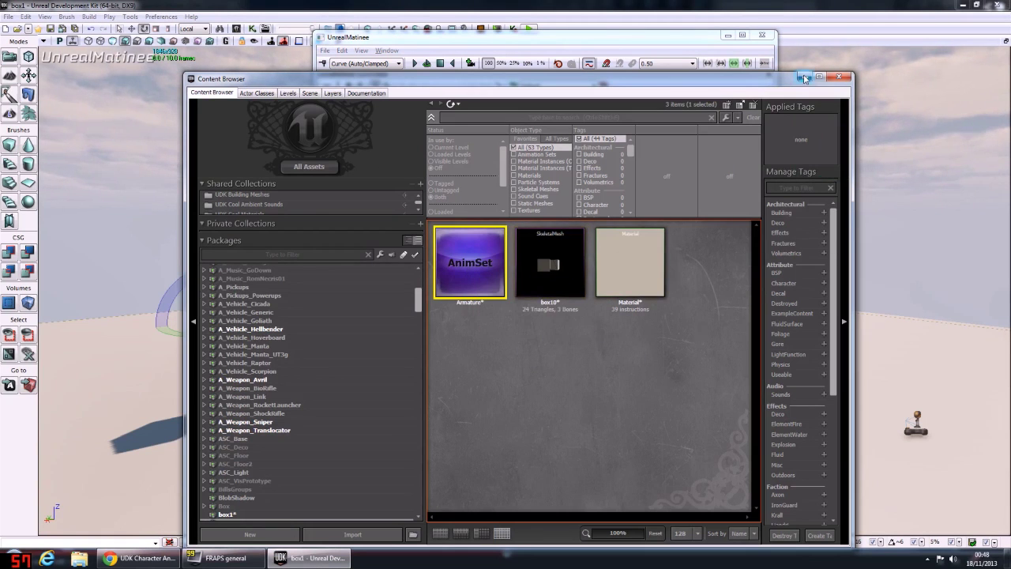
{"action": "left_click", "coordinate": [803, 78]}
{"action": "left_click", "coordinate": [757, 384]}
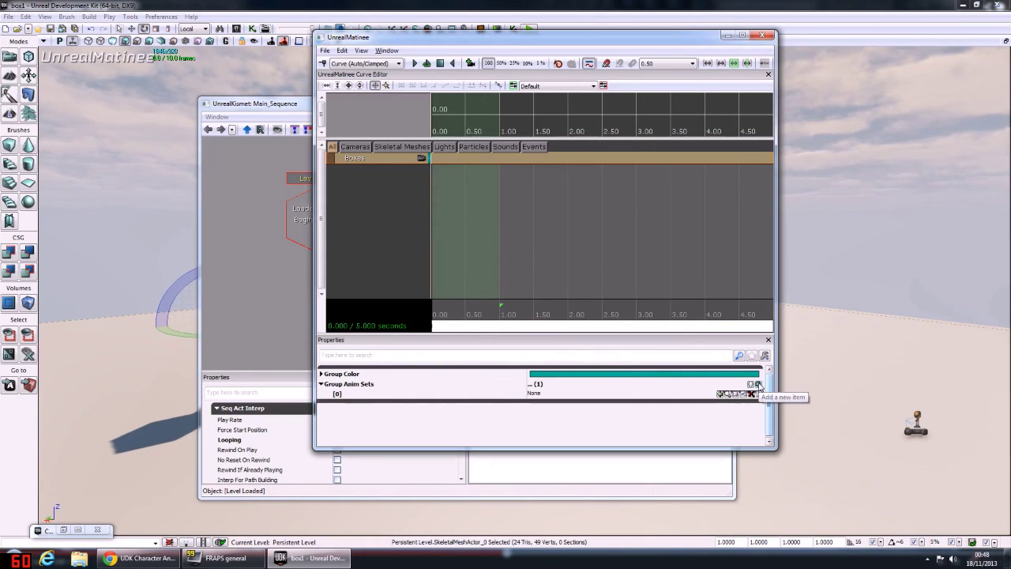
{"action": "left_click", "coordinate": [720, 394]}
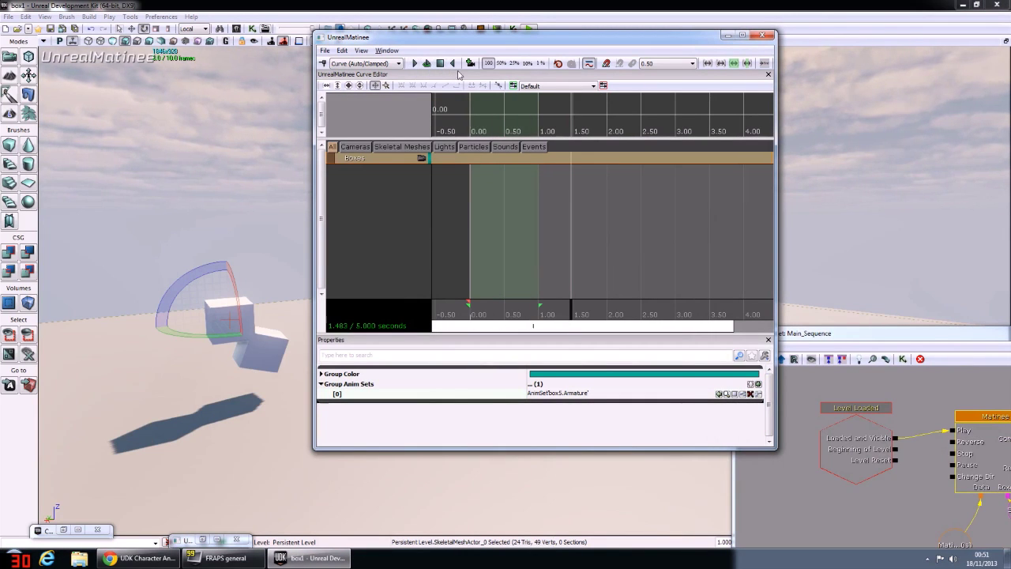
{"action": "left_click", "coordinate": [452, 64]}
{"action": "left_click", "coordinate": [440, 64]}
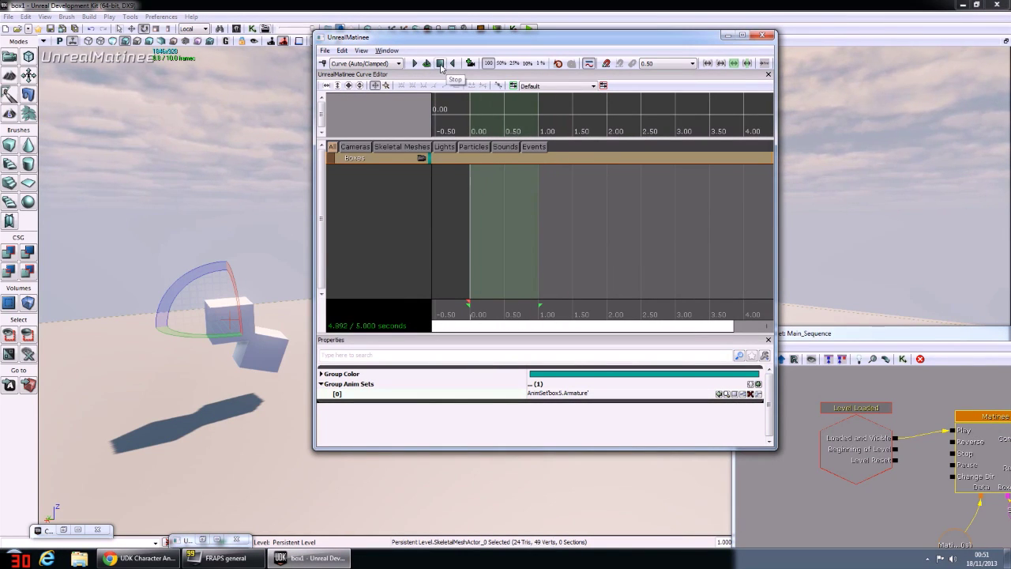
Add an Anim Control Track to Boxes with a box10_Default Take key at time 0.
{"action": "right_click", "coordinate": [379, 162]}
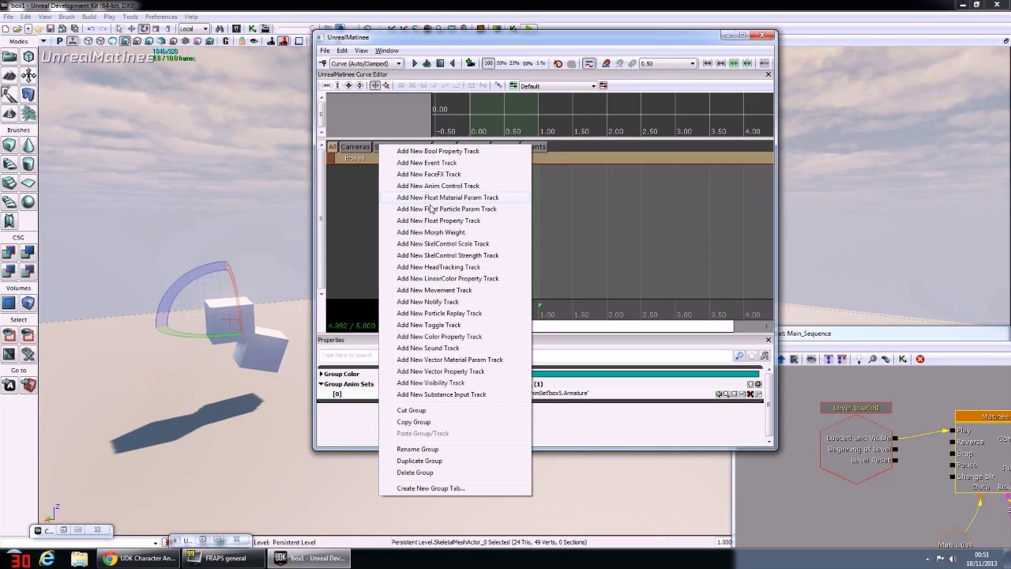
{"action": "left_click", "coordinate": [439, 186]}
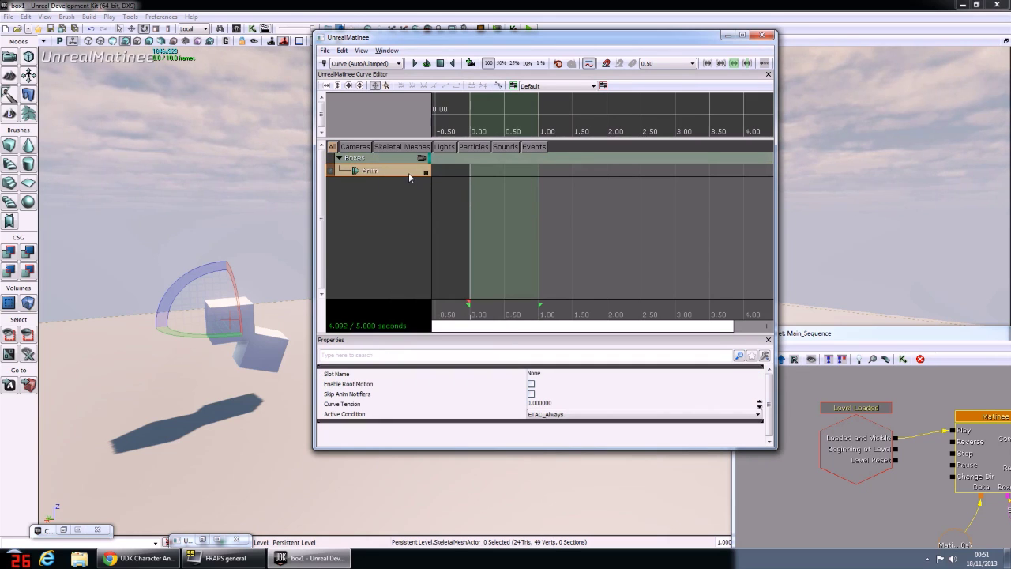
{"action": "left_click", "coordinate": [471, 317]}
{"action": "key", "text": "Return"}
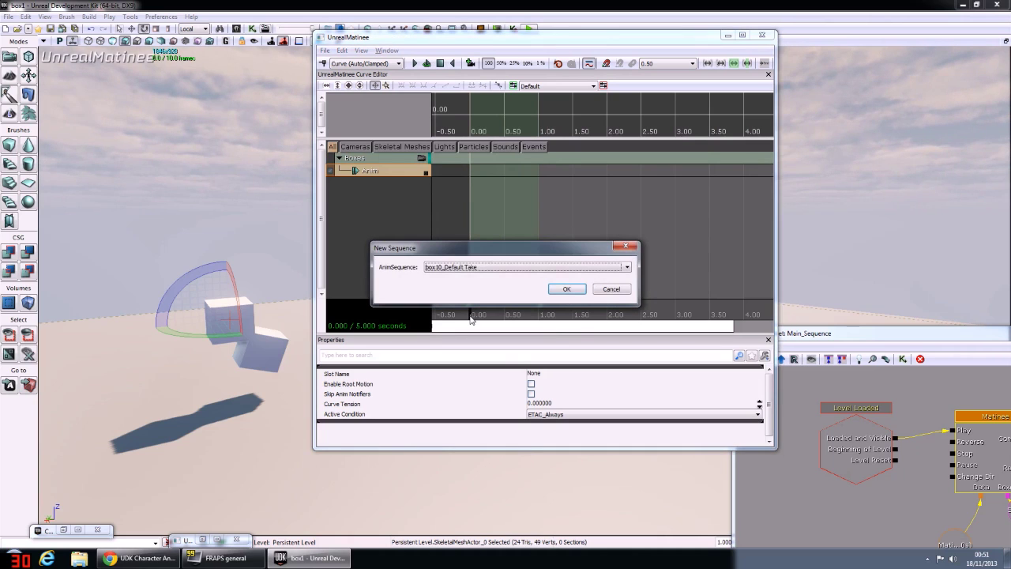
{"action": "left_click", "coordinate": [473, 266]}
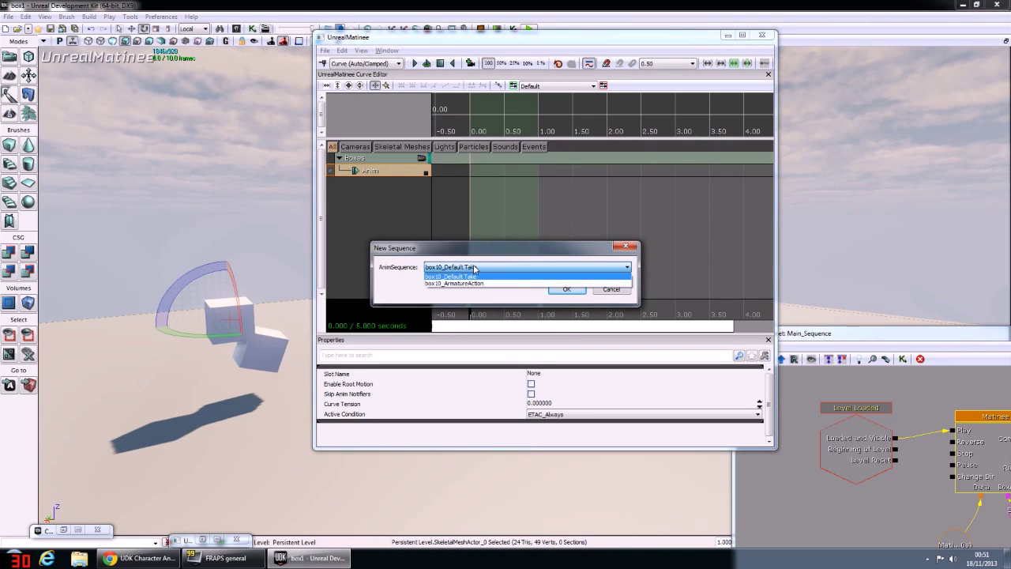
{"action": "left_click", "coordinate": [477, 275]}
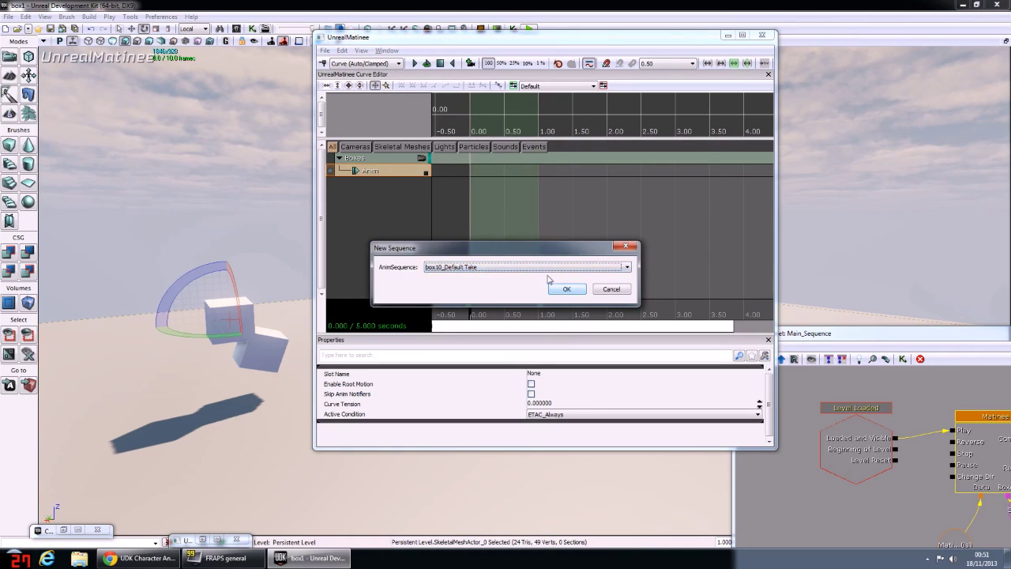
{"action": "left_click", "coordinate": [543, 267]}
{"action": "left_click", "coordinate": [544, 275]}
{"action": "key", "text": "Return"}
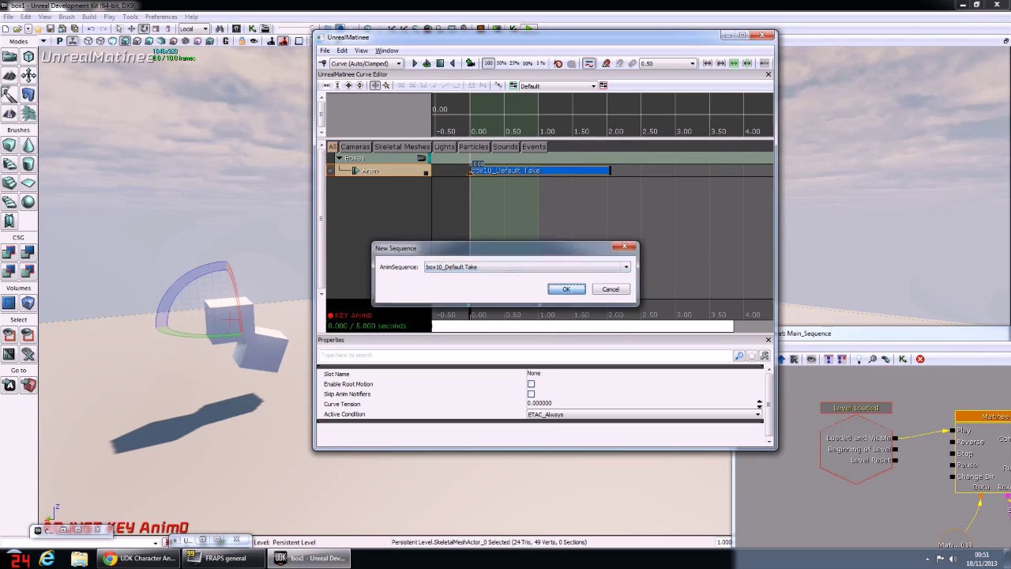
Play the animation preview and trim the sequence to 2.062 seconds.
{"action": "left_click", "coordinate": [416, 66]}
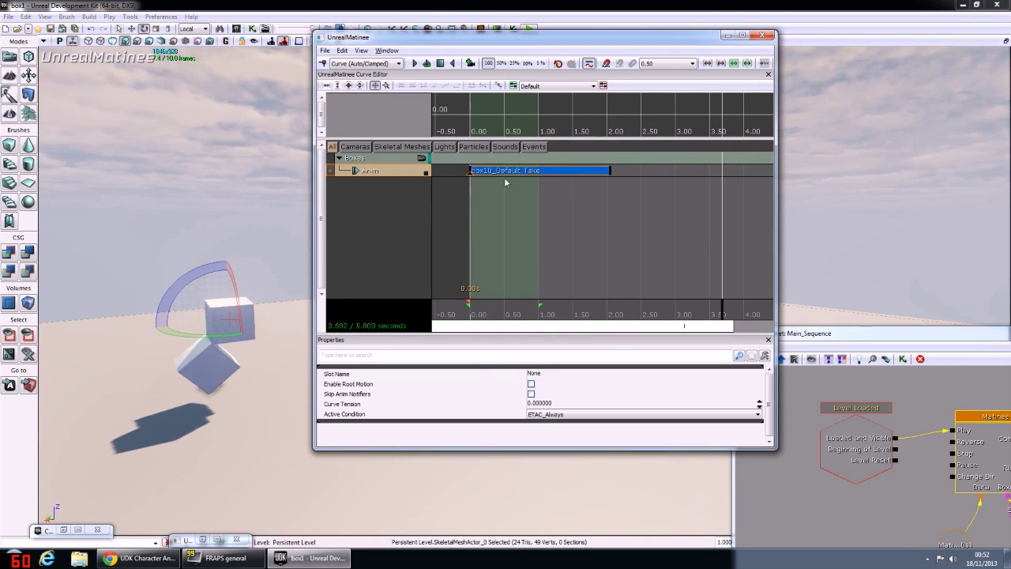
{"action": "mouse_move", "coordinate": [655, 330]}
{"action": "left_mouse_down"}
{"action": "mouse_move", "coordinate": [742, 320]}
{"action": "mouse_move", "coordinate": [649, 303]}
{"action": "mouse_move", "coordinate": [437, 303]}
{"action": "mouse_move", "coordinate": [507, 304]}
{"action": "left_mouse_up"}
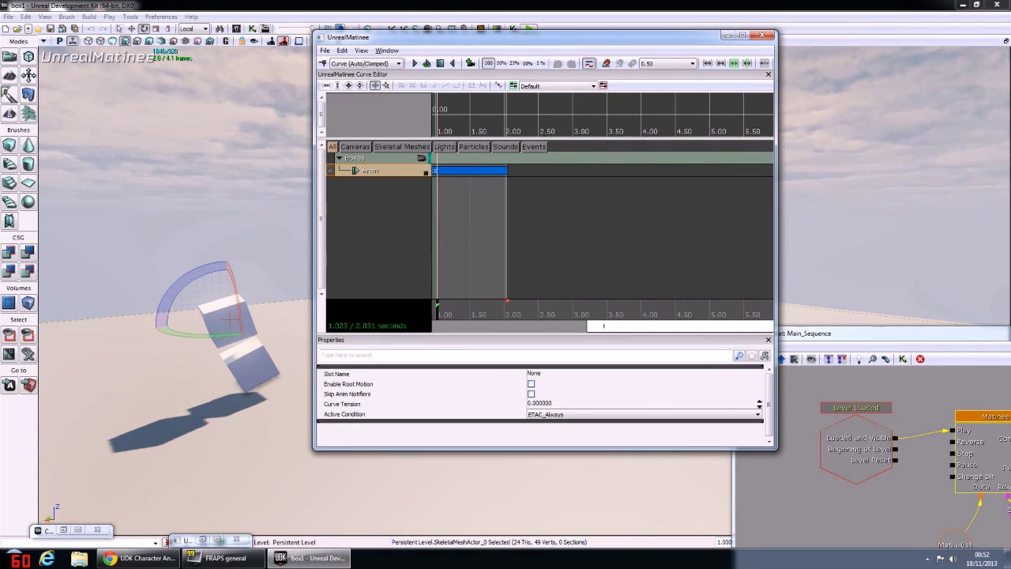
{"action": "mouse_move", "coordinate": [599, 330]}
{"action": "left_mouse_down"}
{"action": "mouse_move", "coordinate": [499, 314]}
{"action": "mouse_move", "coordinate": [561, 303]}
{"action": "mouse_move", "coordinate": [462, 329]}
{"action": "left_mouse_up"}
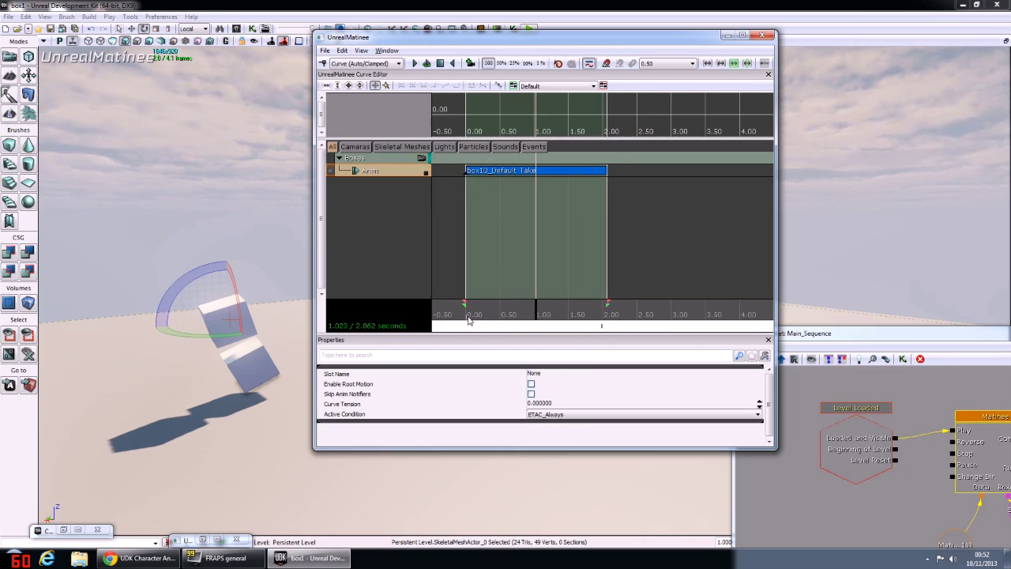